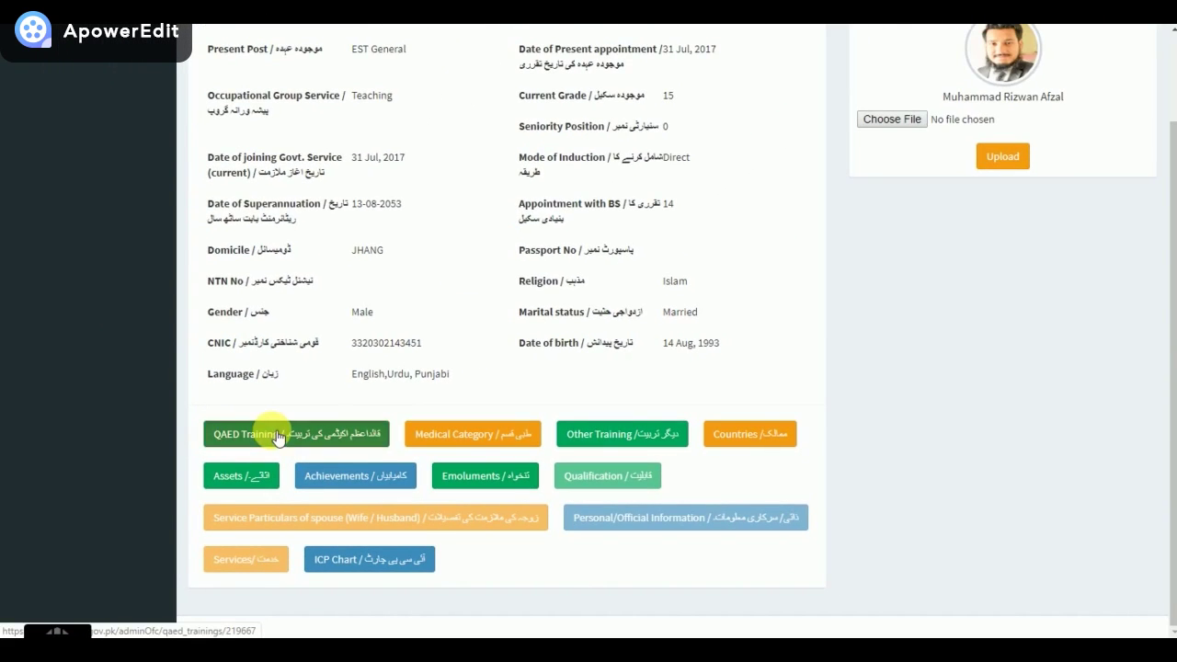
Open the QAED Training records from the profile and start adding a new QAED training
{"action": "left_click", "coordinate": [272, 434]}
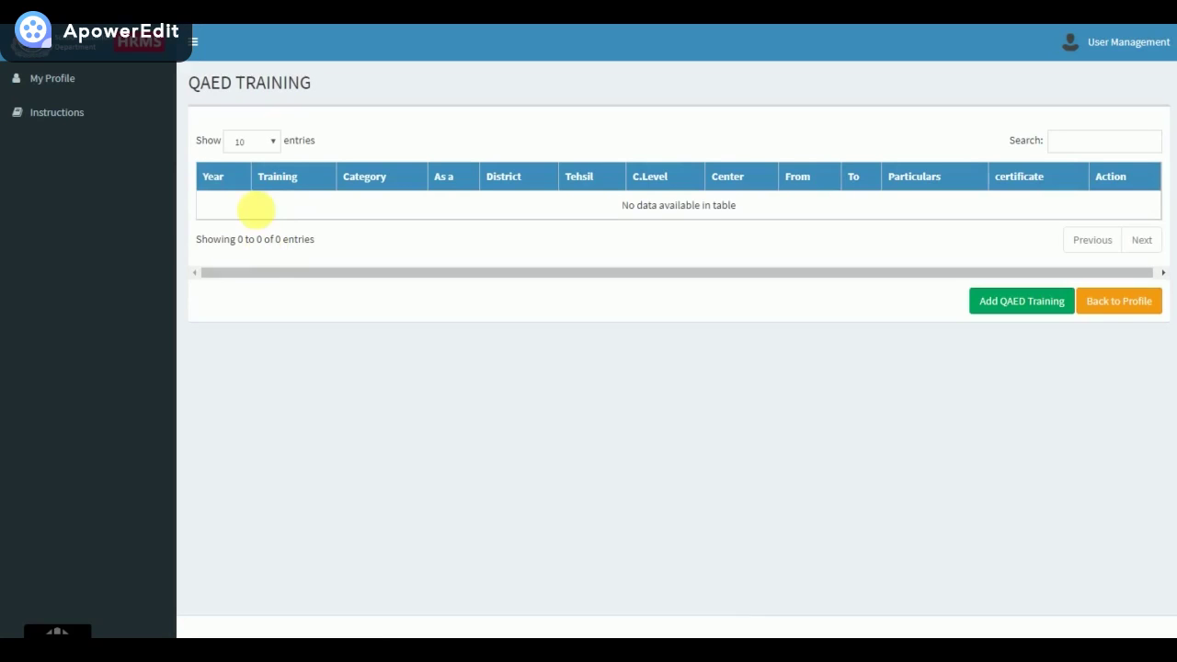
{"action": "left_click_drag", "start_coordinate": [204, 177], "coordinate": [1148, 178]}
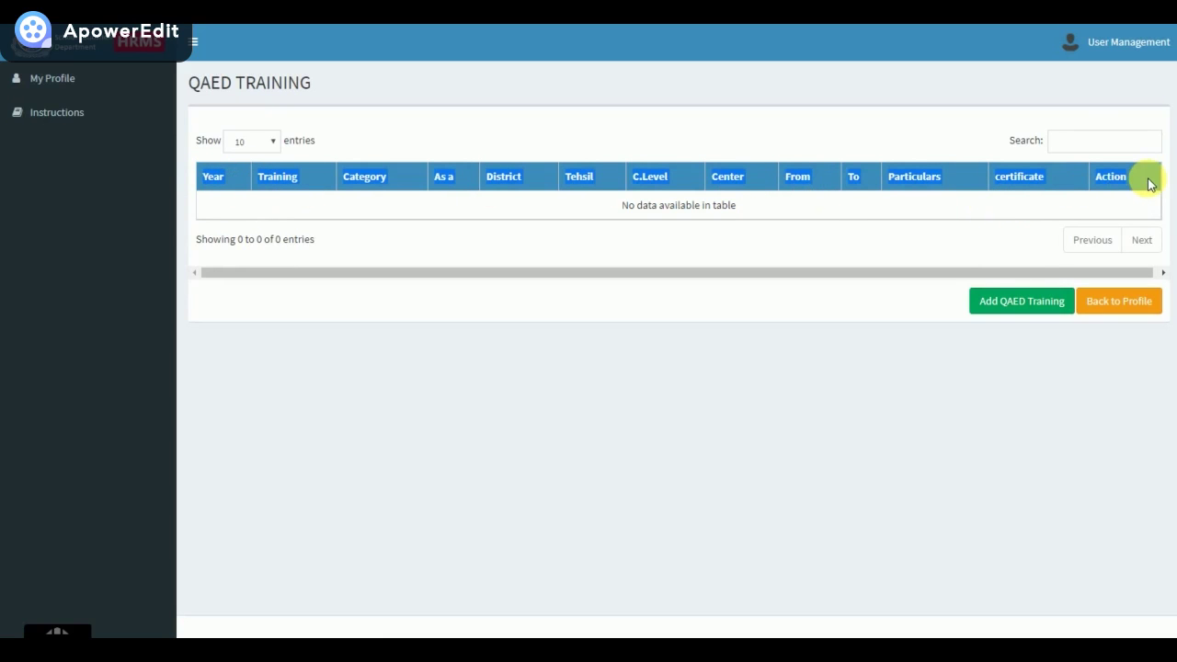
{"action": "left_click", "coordinate": [280, 197]}
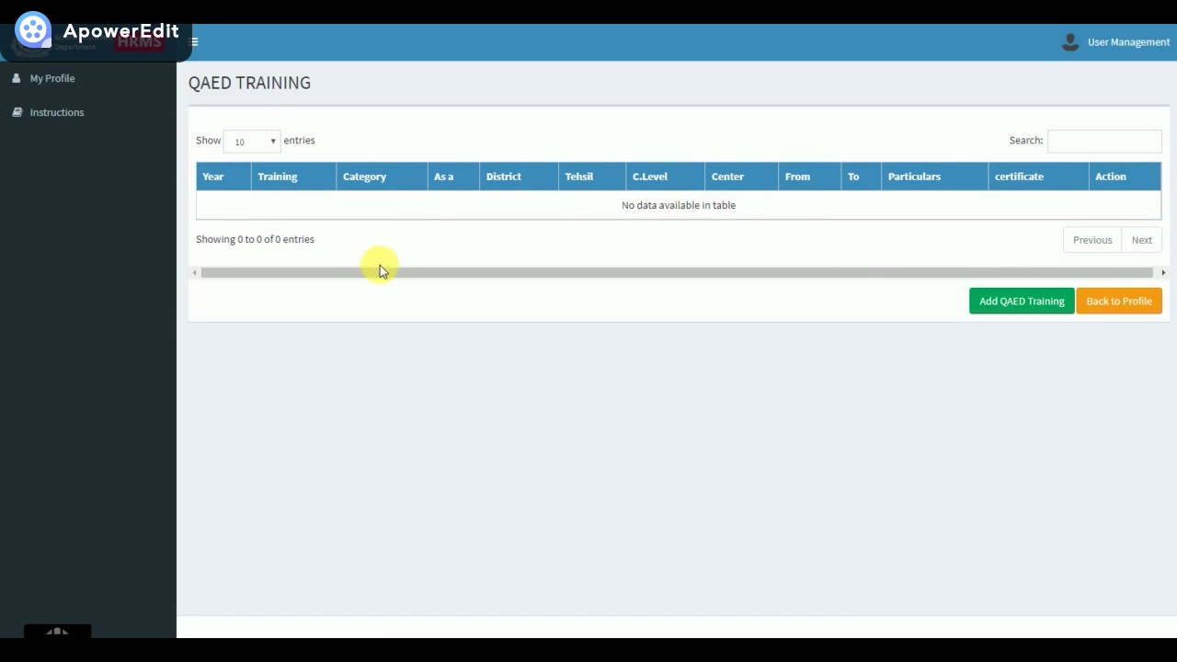
{"action": "left_click", "coordinate": [1018, 303]}
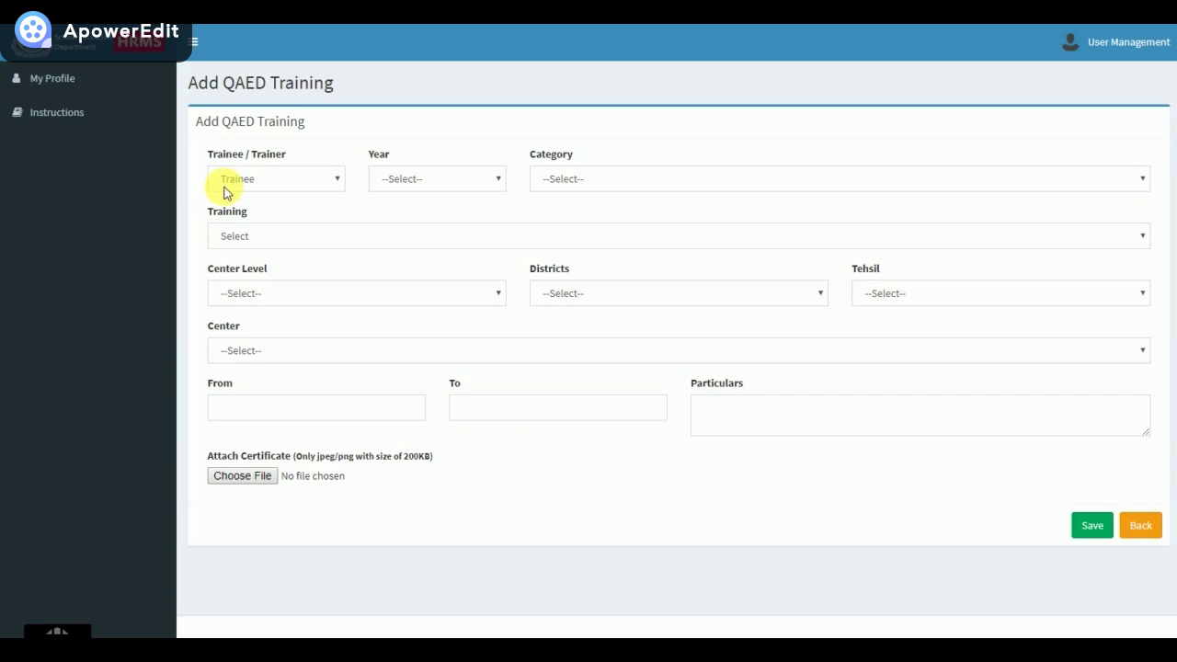
Set the training year to 2017 and the category to Induction Training
{"action": "left_click", "coordinate": [427, 181]}
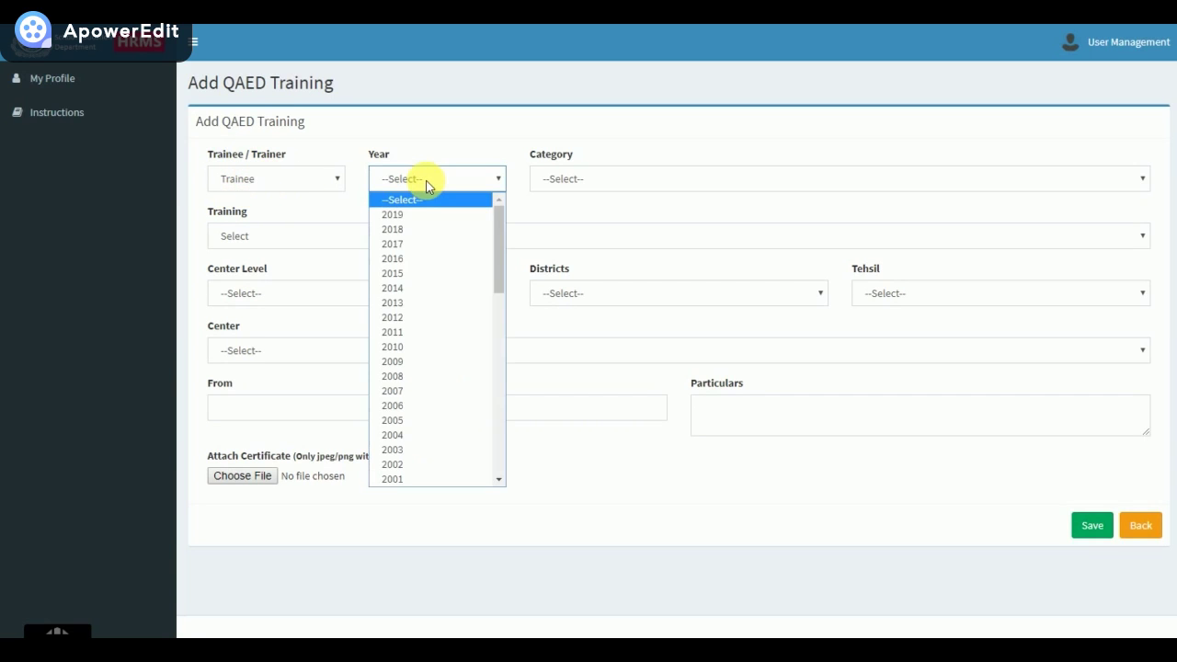
{"action": "left_click", "coordinate": [413, 244]}
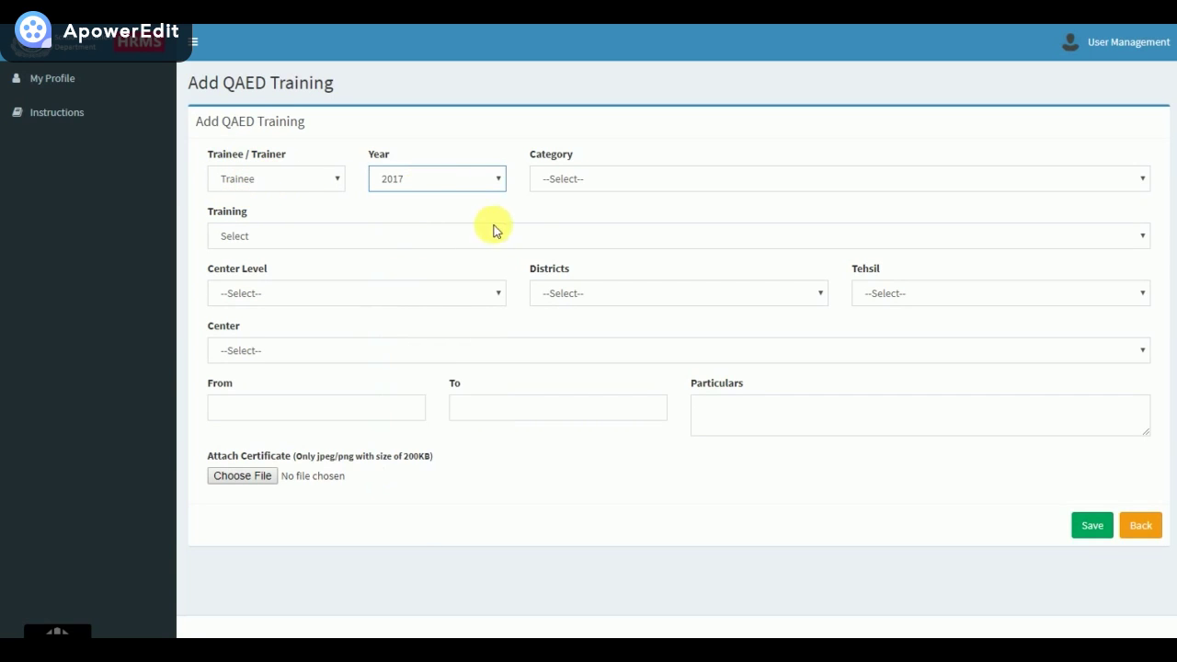
{"action": "left_click", "coordinate": [555, 191]}
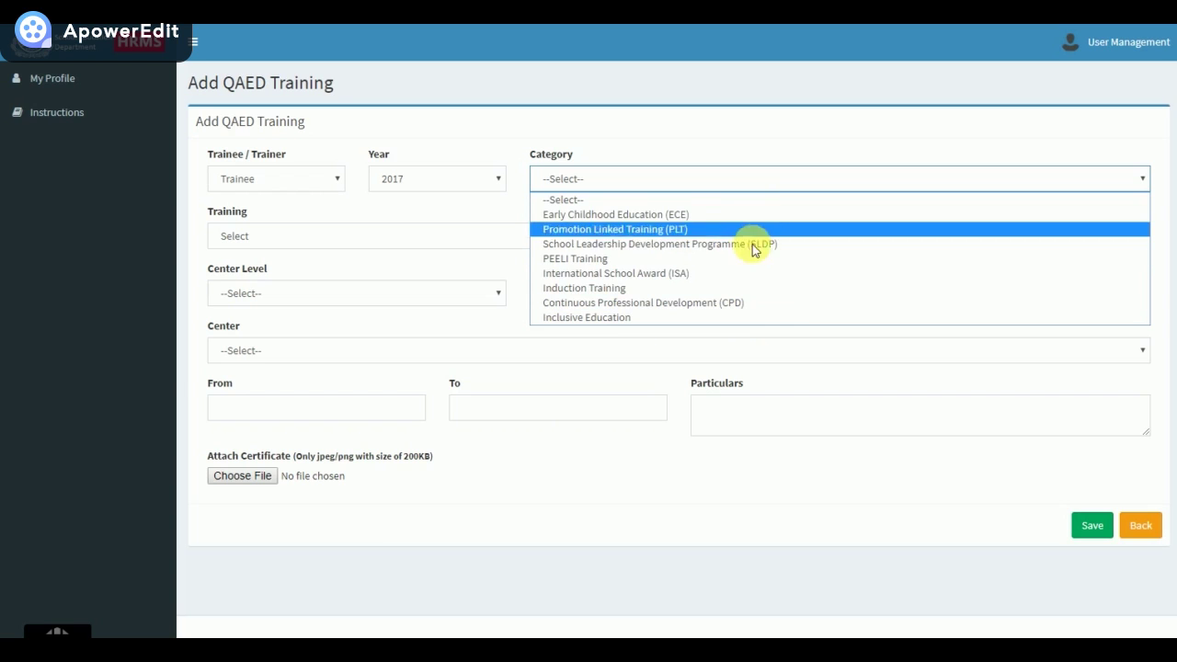
{"action": "left_click", "coordinate": [751, 289]}
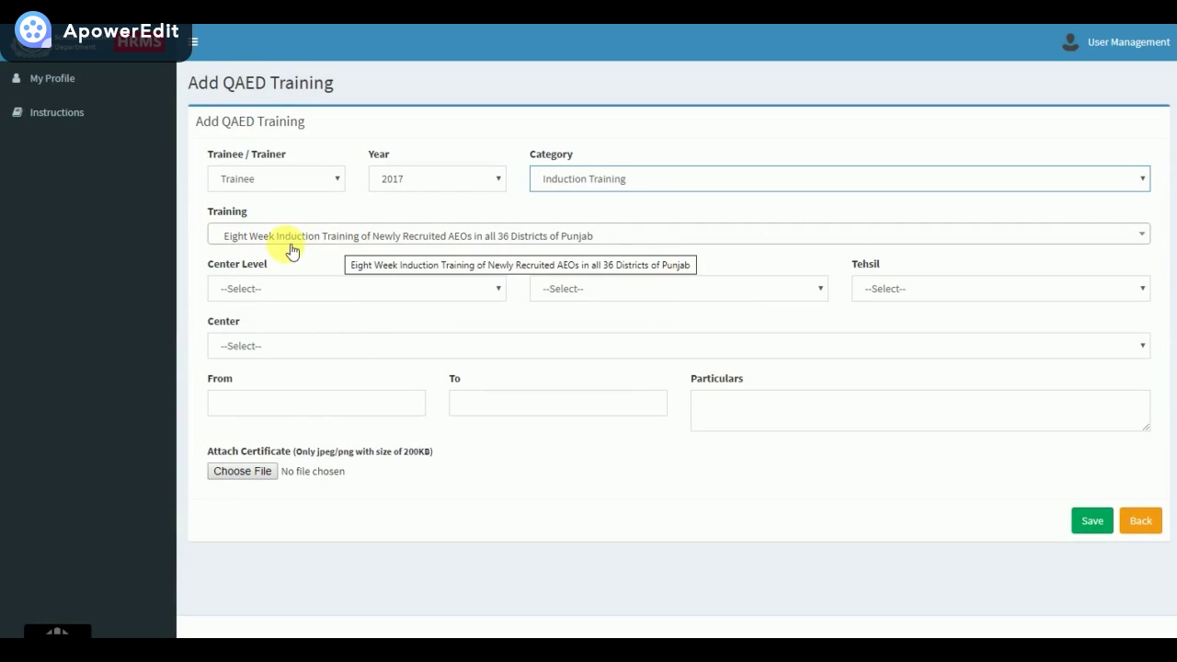
Choose "Eight Week Induction Training for ESE & SESE (Science + Math)" as the training
{"action": "left_click", "coordinate": [465, 242]}
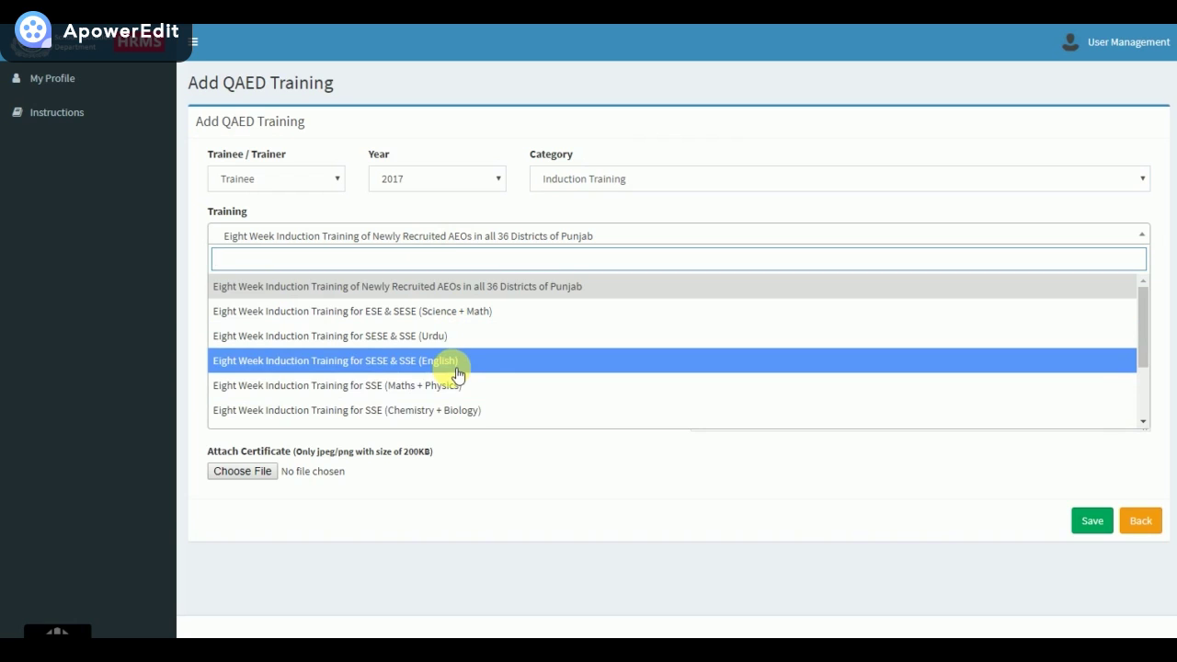
{"action": "scroll", "coordinate": [436, 386], "scroll_direction": "down", "scroll_amount": 1}
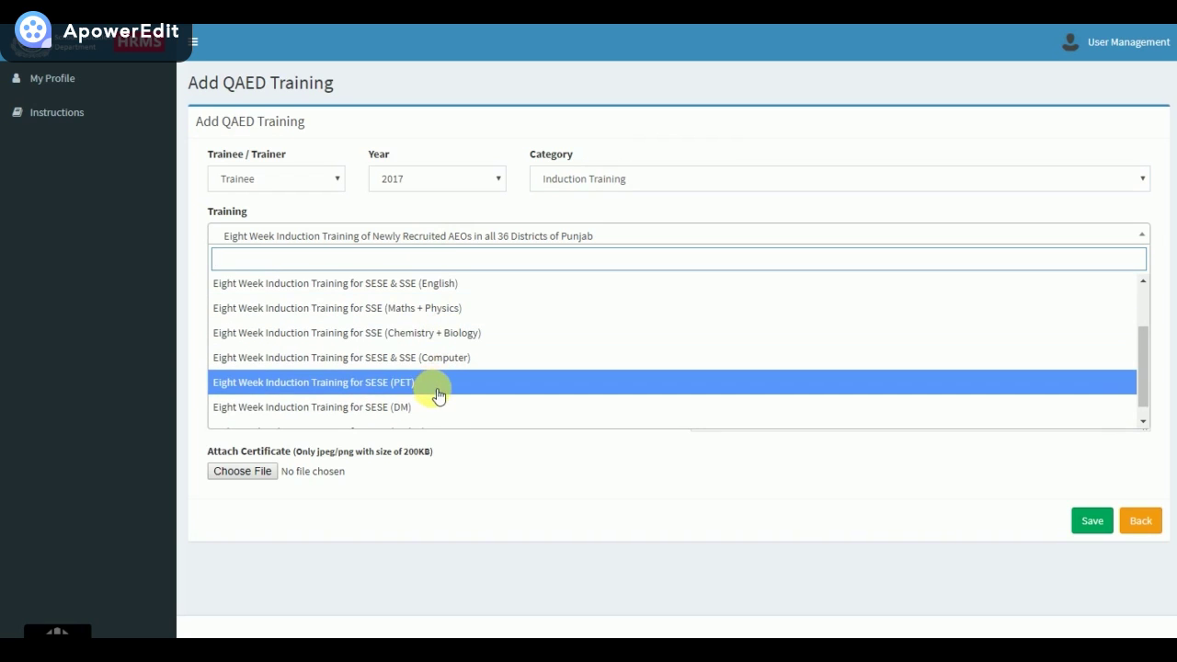
{"action": "scroll", "coordinate": [428, 409], "scroll_direction": "down", "scroll_amount": 1}
{"action": "scroll", "coordinate": [428, 389], "scroll_direction": "up", "scroll_amount": 3}
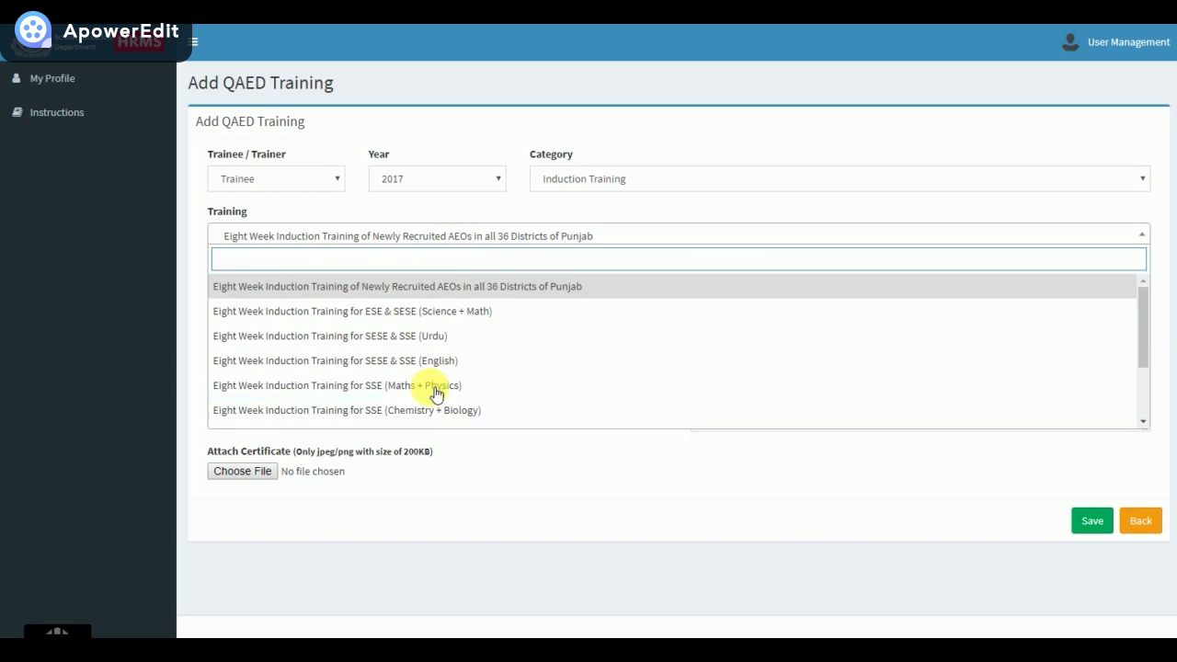
{"action": "scroll", "coordinate": [437, 390], "scroll_direction": "down", "scroll_amount": 1}
{"action": "scroll", "coordinate": [413, 383], "scroll_direction": "up", "scroll_amount": 2}
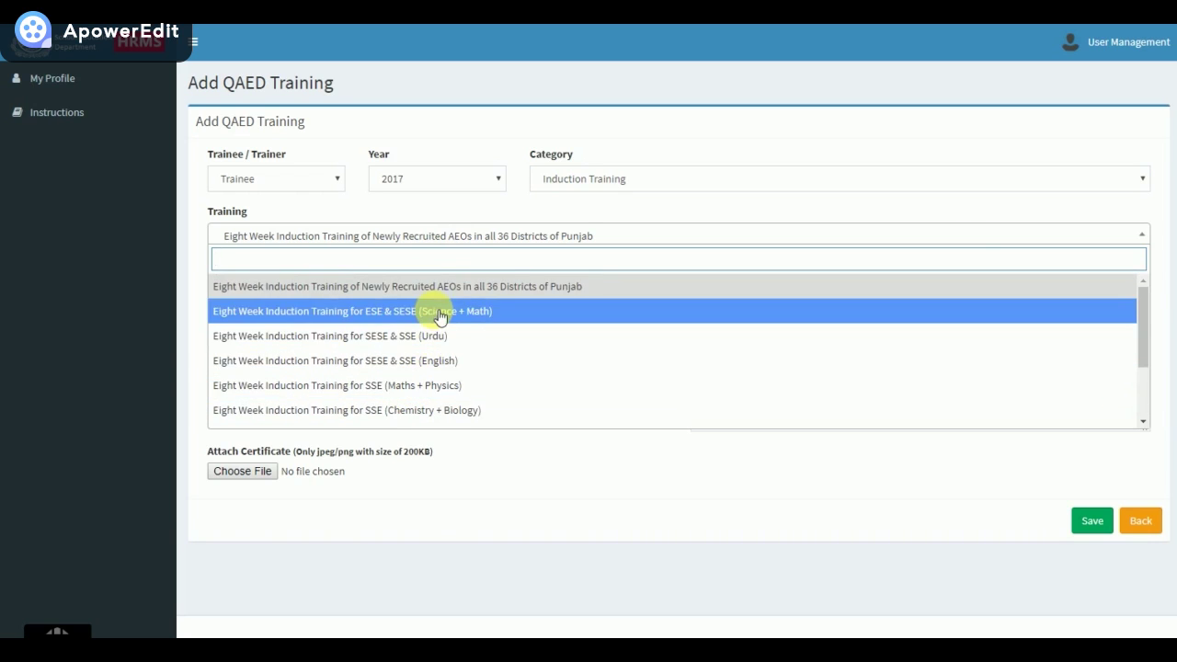
{"action": "left_click", "coordinate": [440, 313]}
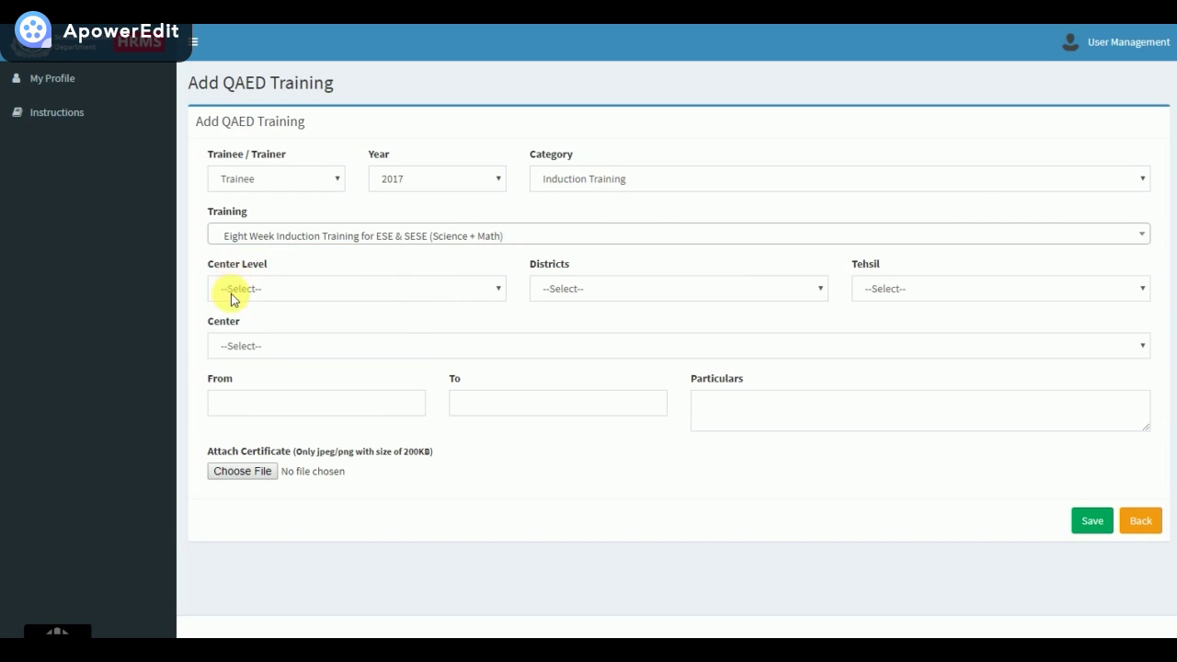
Set the center level to District Academies and the district to JHANG
{"action": "left_click", "coordinate": [281, 290]}
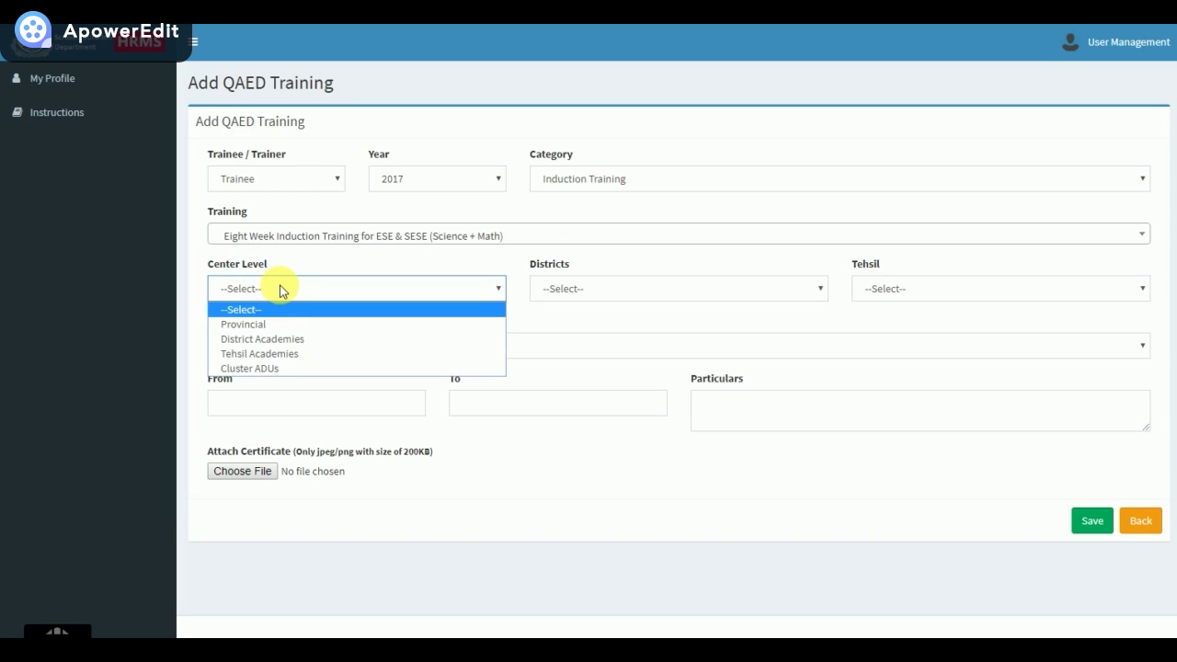
{"action": "left_click", "coordinate": [291, 342]}
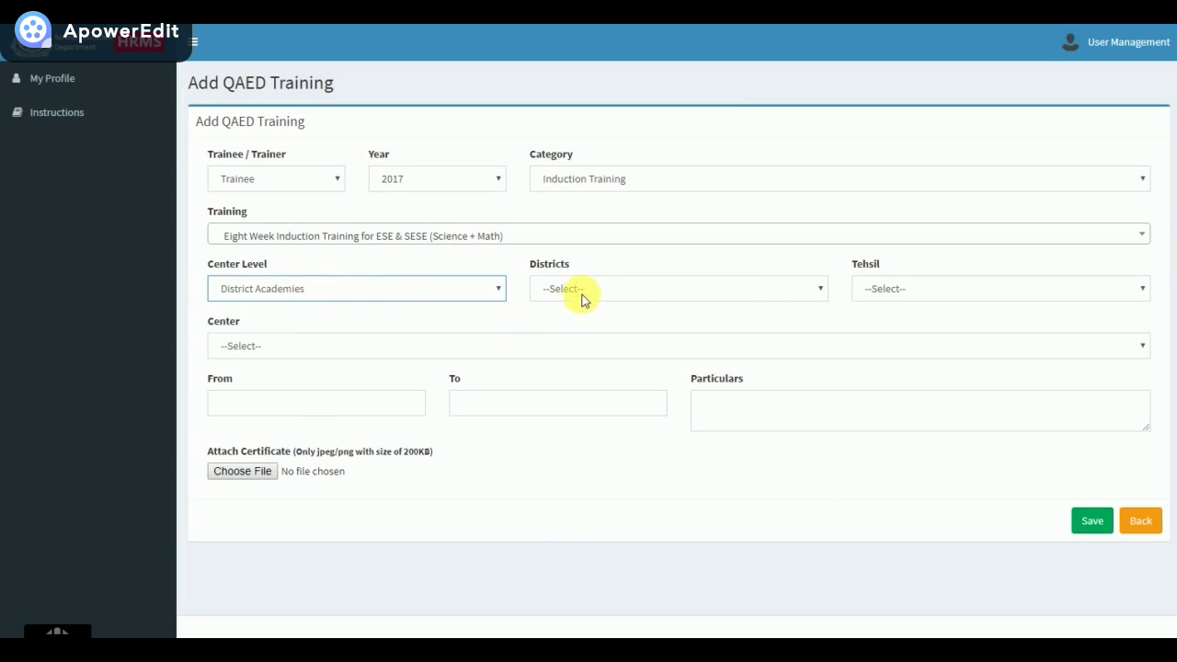
{"action": "left_click", "coordinate": [587, 290]}
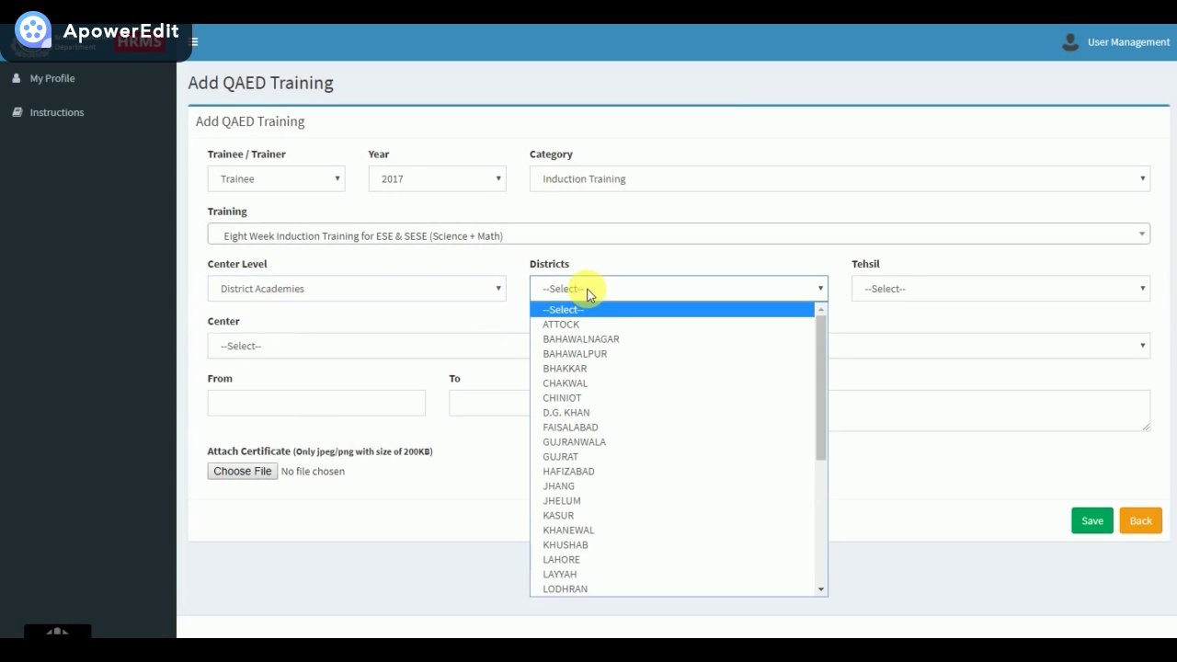
{"action": "left_click", "coordinate": [564, 487]}
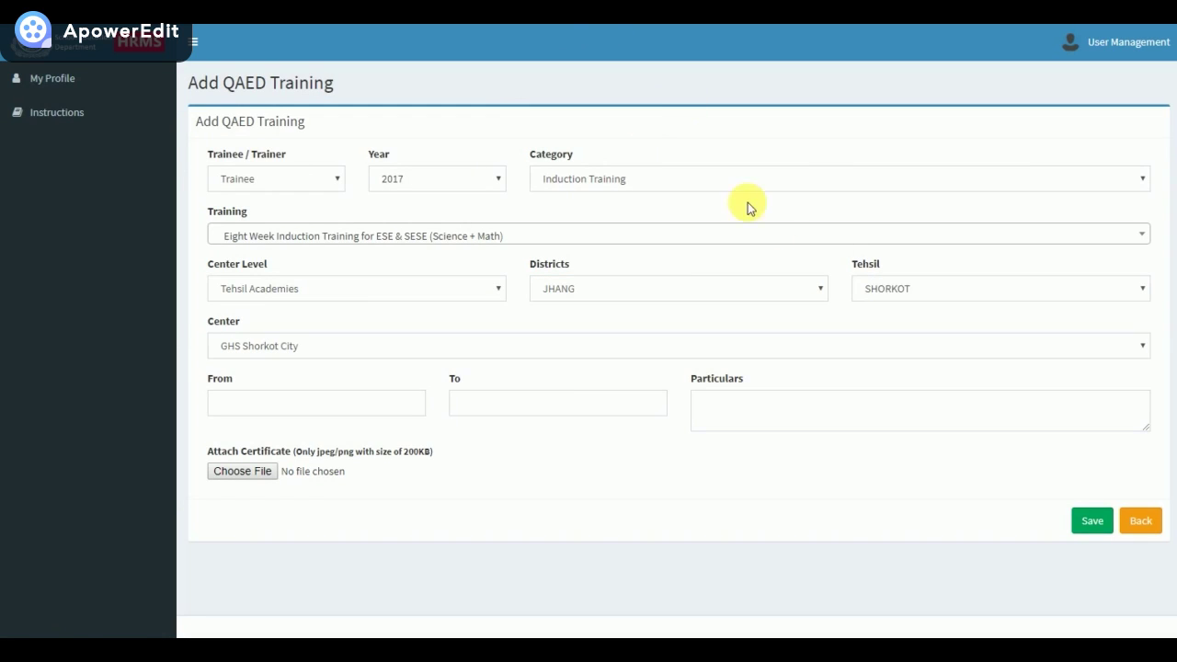
Choose SHORKOT as the tehsil and GHS Shorkot City as the training center
{"action": "left_click", "coordinate": [890, 288]}
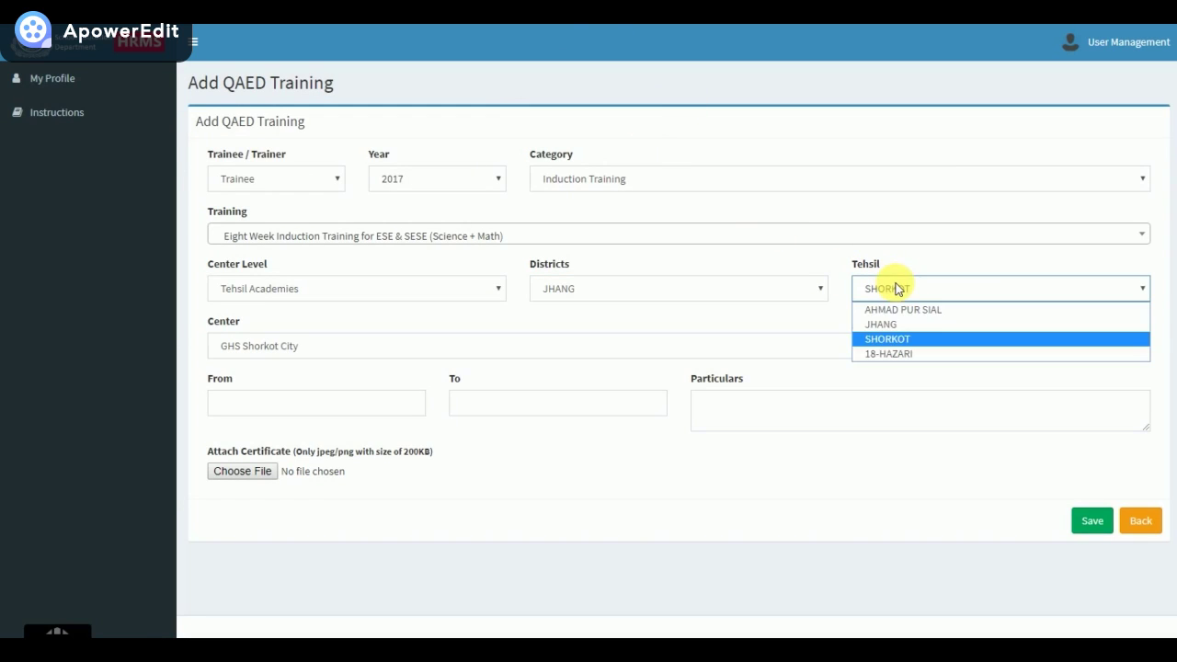
{"action": "left_click", "coordinate": [887, 340]}
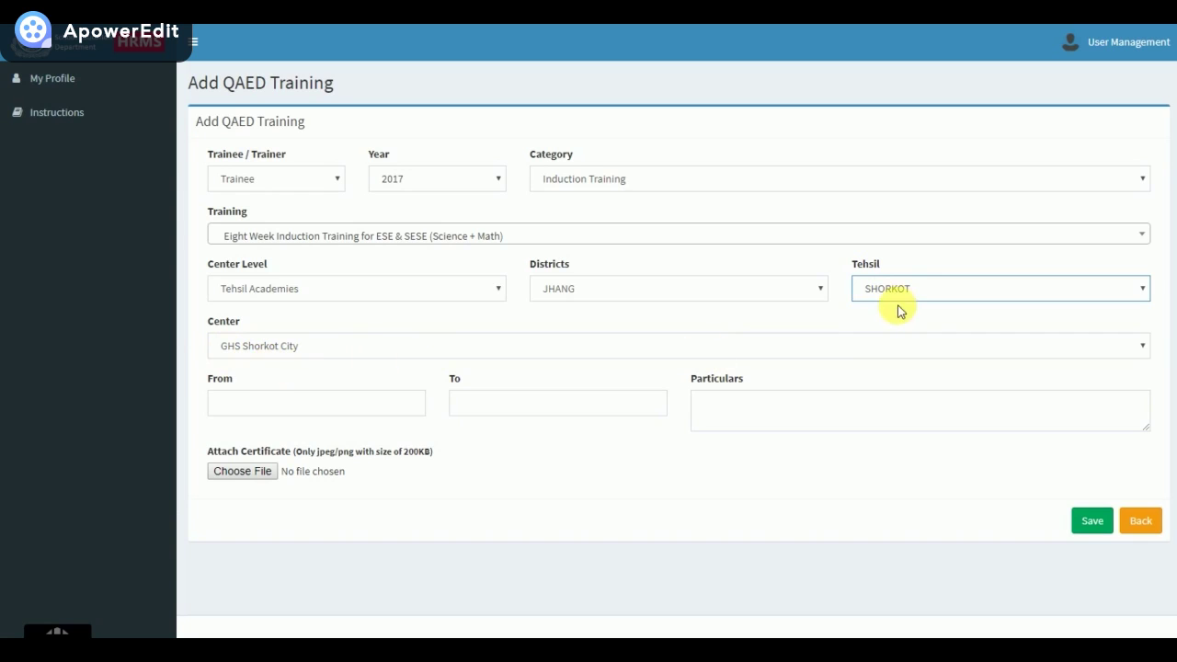
{"action": "left_click", "coordinate": [296, 345]}
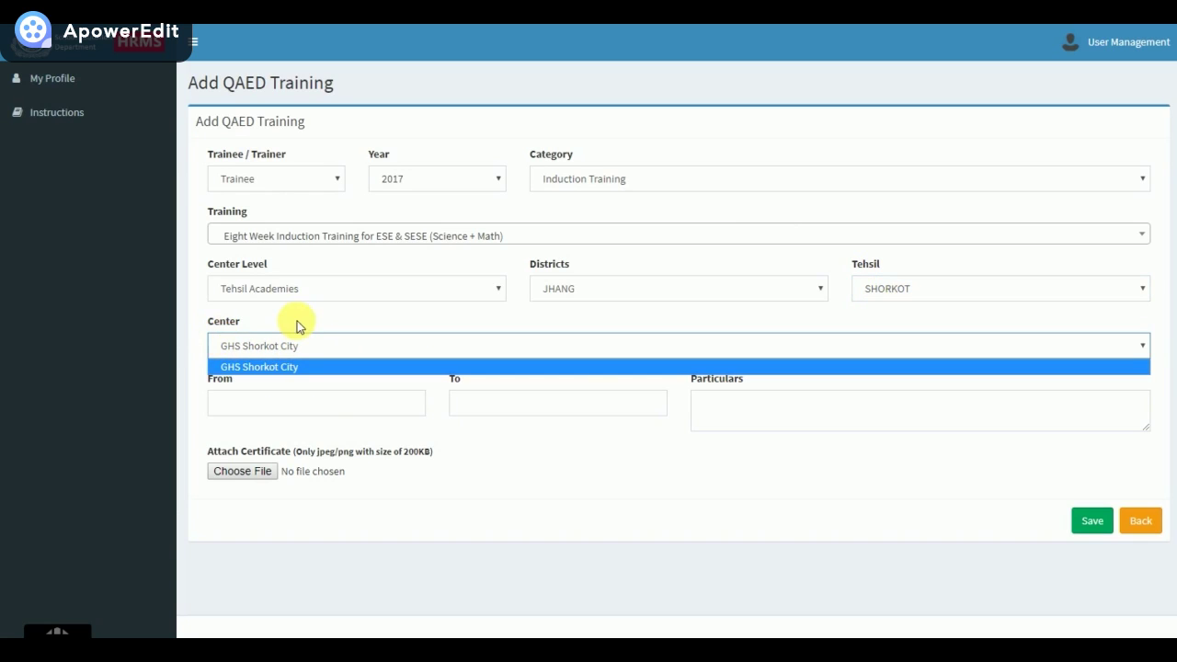
{"action": "left_click", "coordinate": [243, 354]}
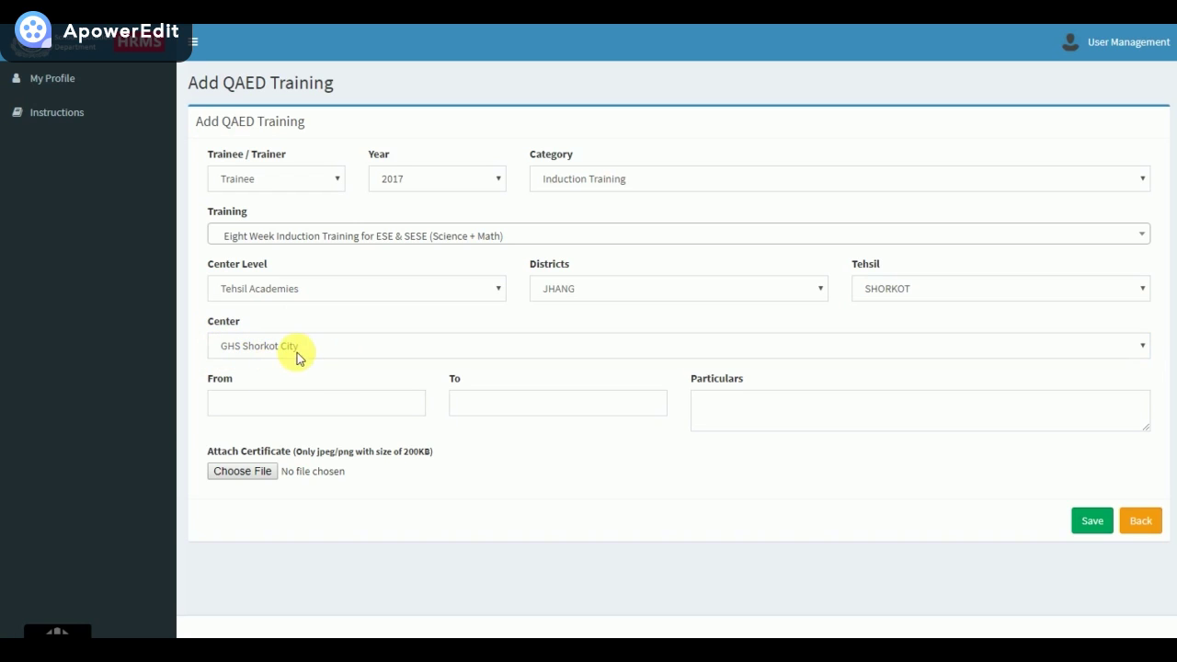
Set the training's From date to 01/08/2017
{"action": "left_click", "coordinate": [261, 404]}
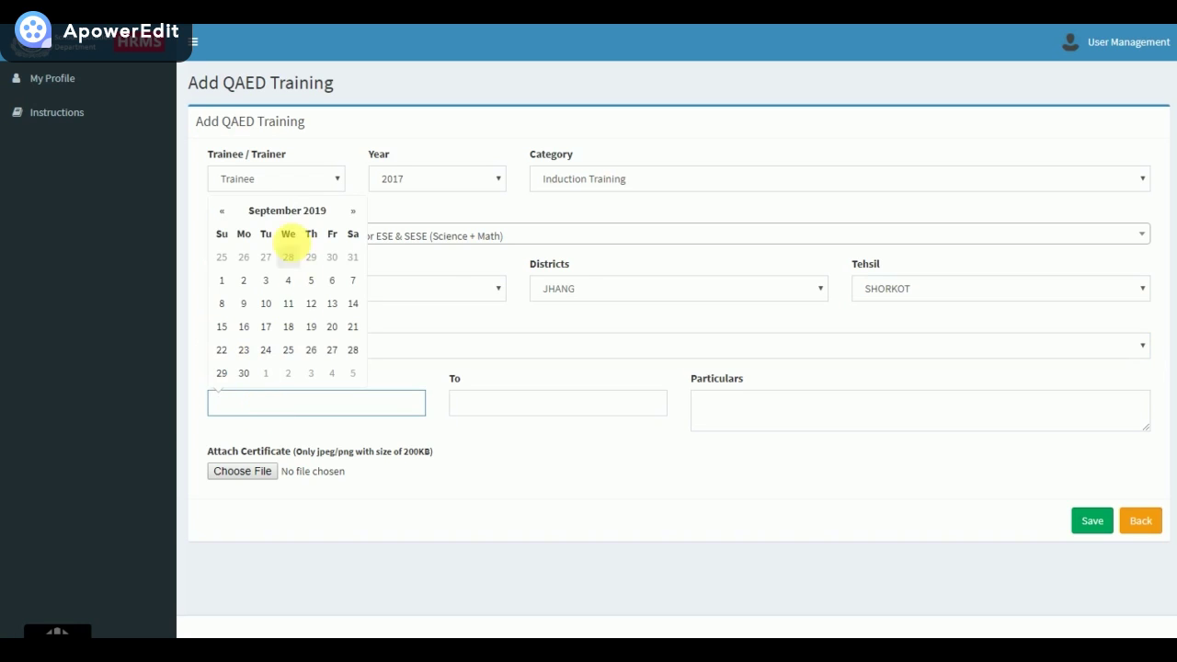
{"action": "left_click", "coordinate": [287, 211]}
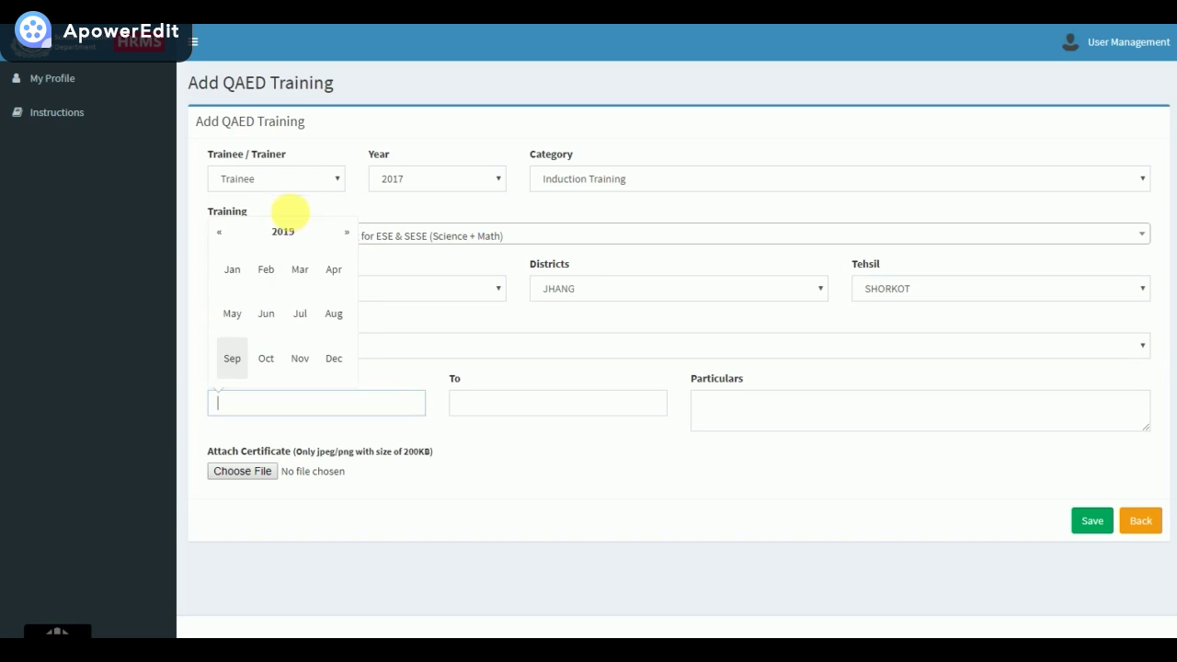
{"action": "left_click", "coordinate": [221, 233]}
{"action": "left_click", "coordinate": [279, 233]}
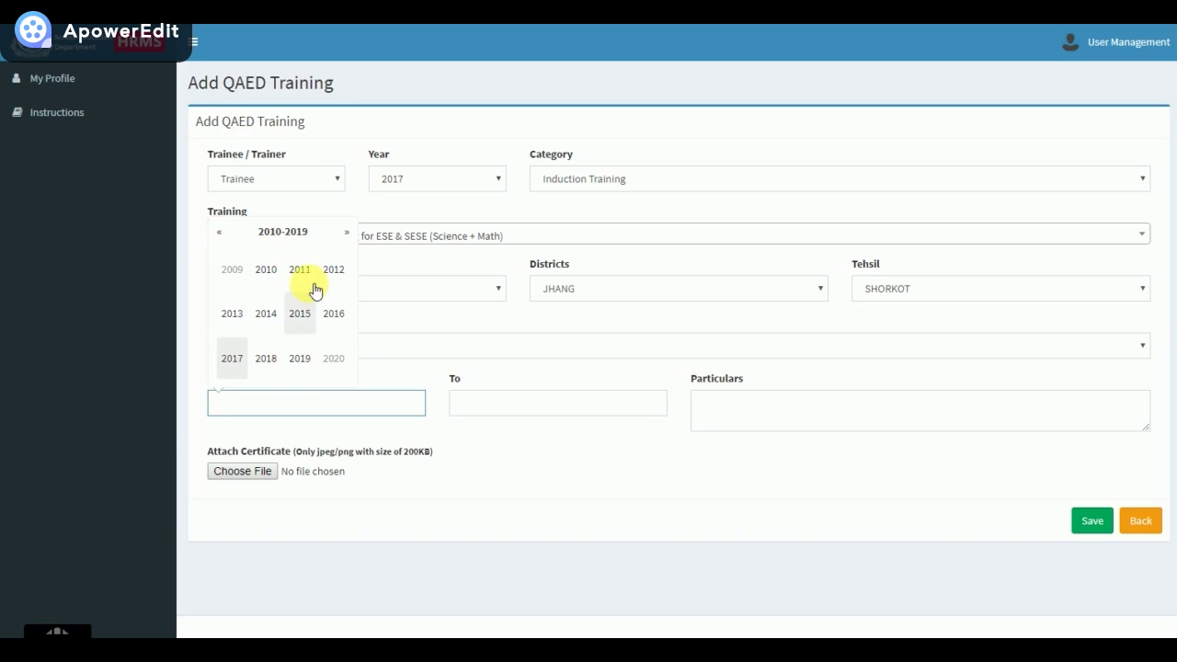
{"action": "left_click", "coordinate": [346, 233]}
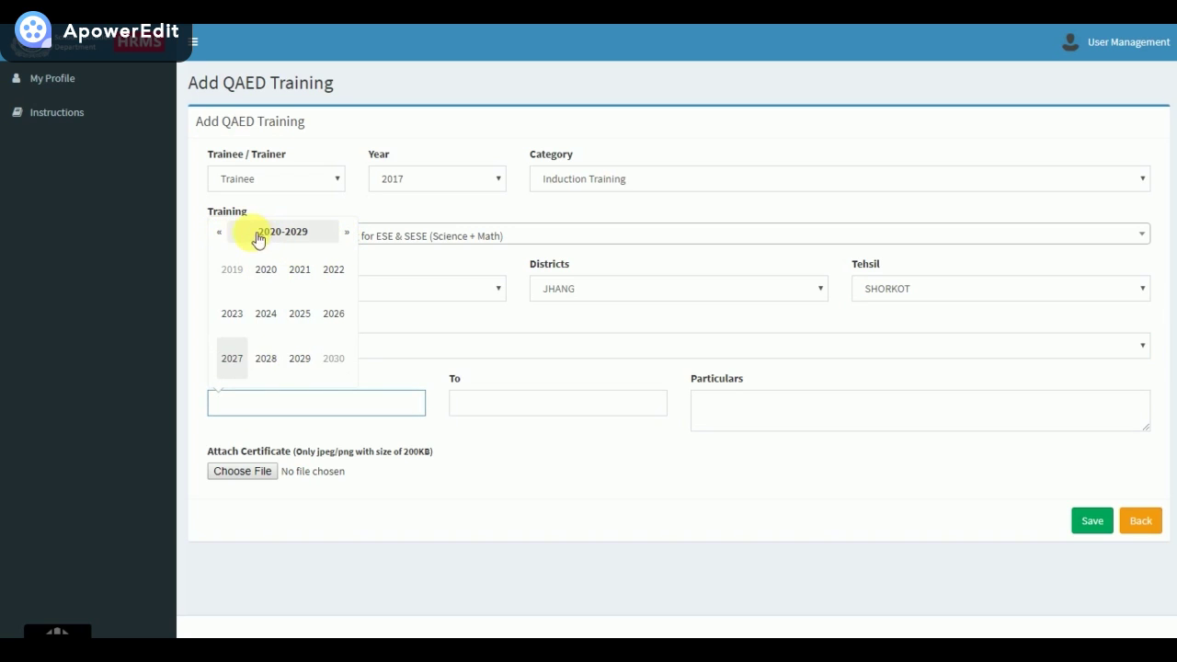
{"action": "left_click", "coordinate": [220, 234]}
{"action": "left_click", "coordinate": [232, 359]}
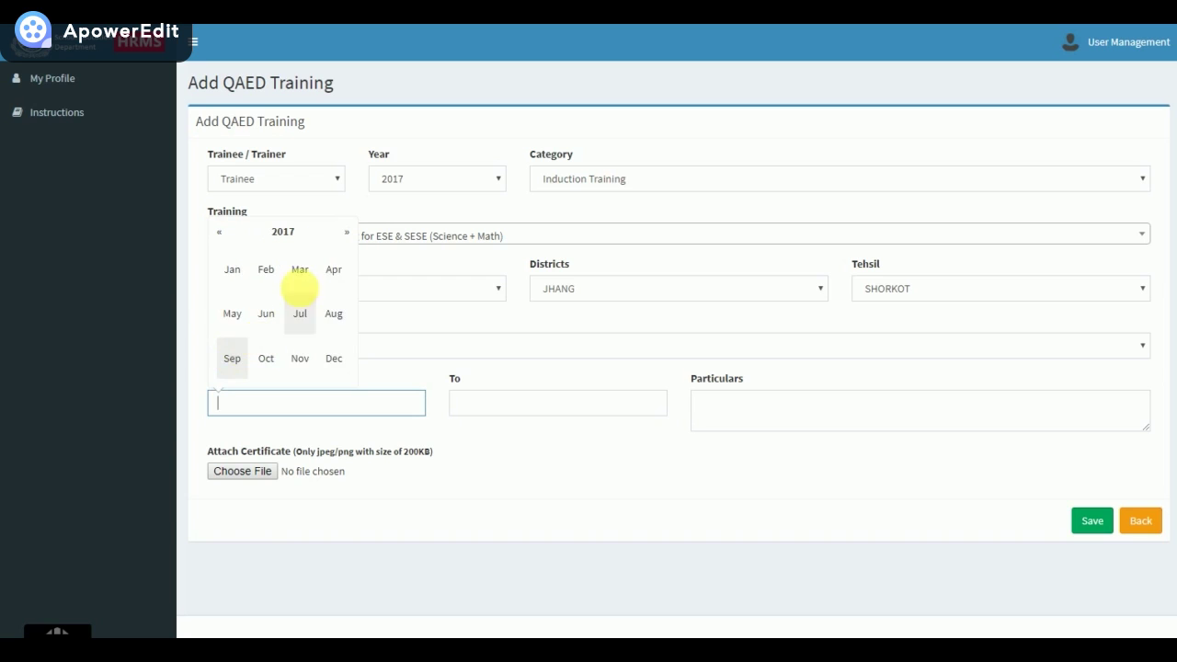
{"action": "left_click", "coordinate": [330, 324]}
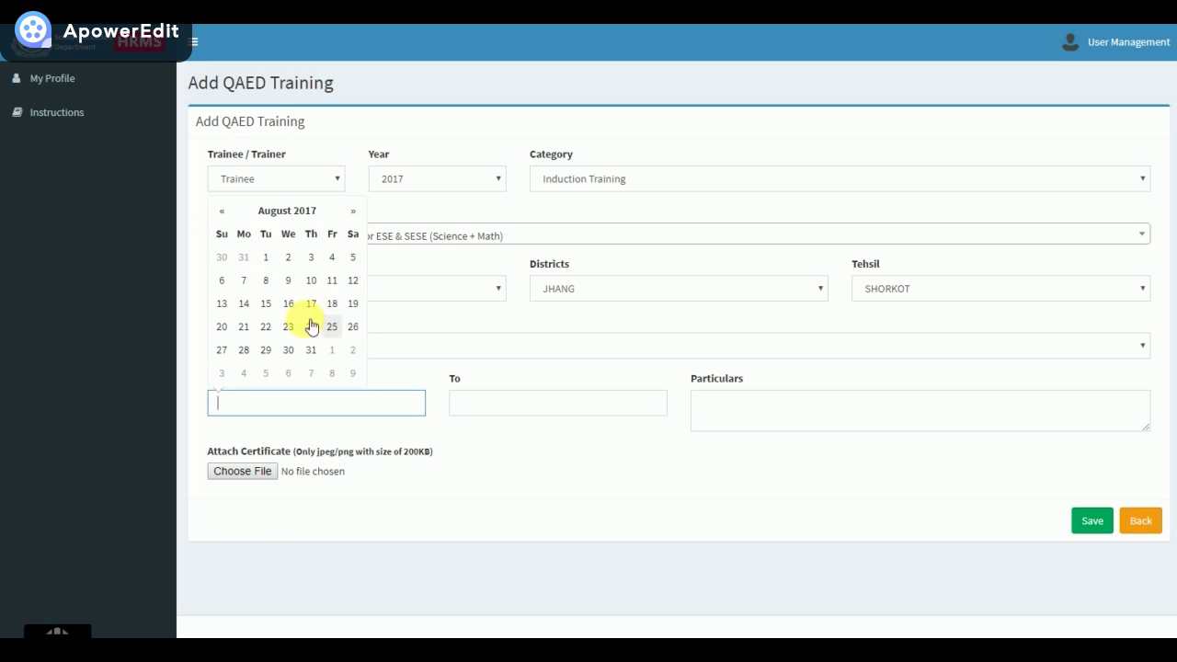
{"action": "left_click", "coordinate": [266, 256]}
Set the training's To date to 28/08/2017
{"action": "left_click", "coordinate": [461, 404]}
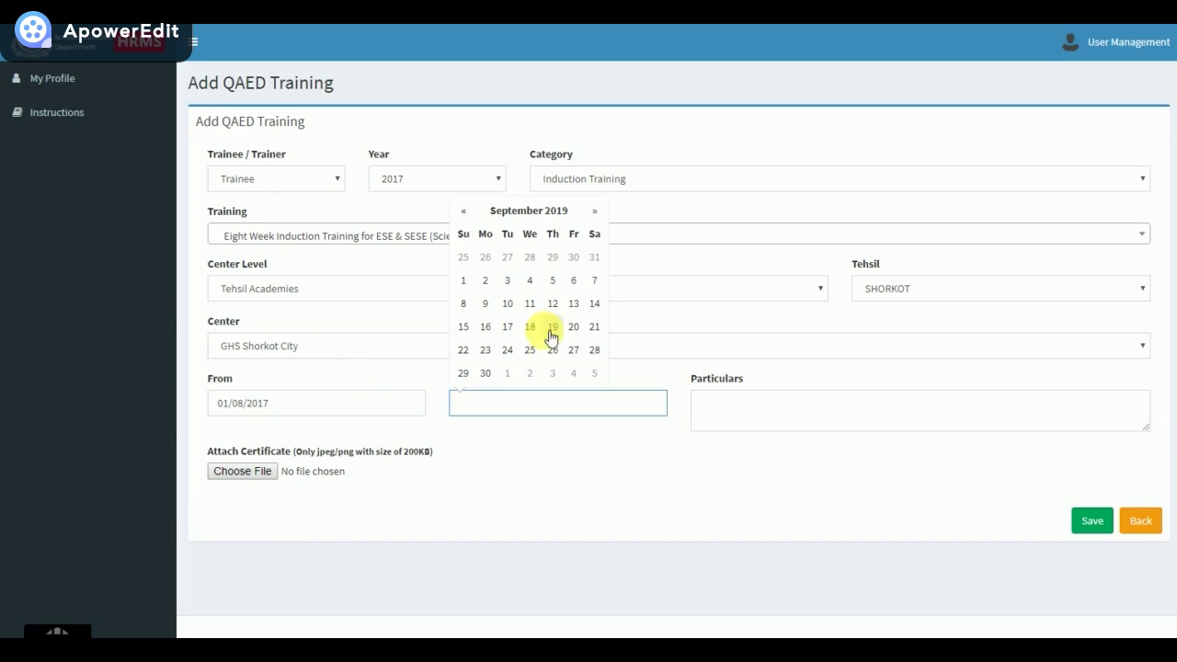
{"action": "left_click", "coordinate": [593, 349]}
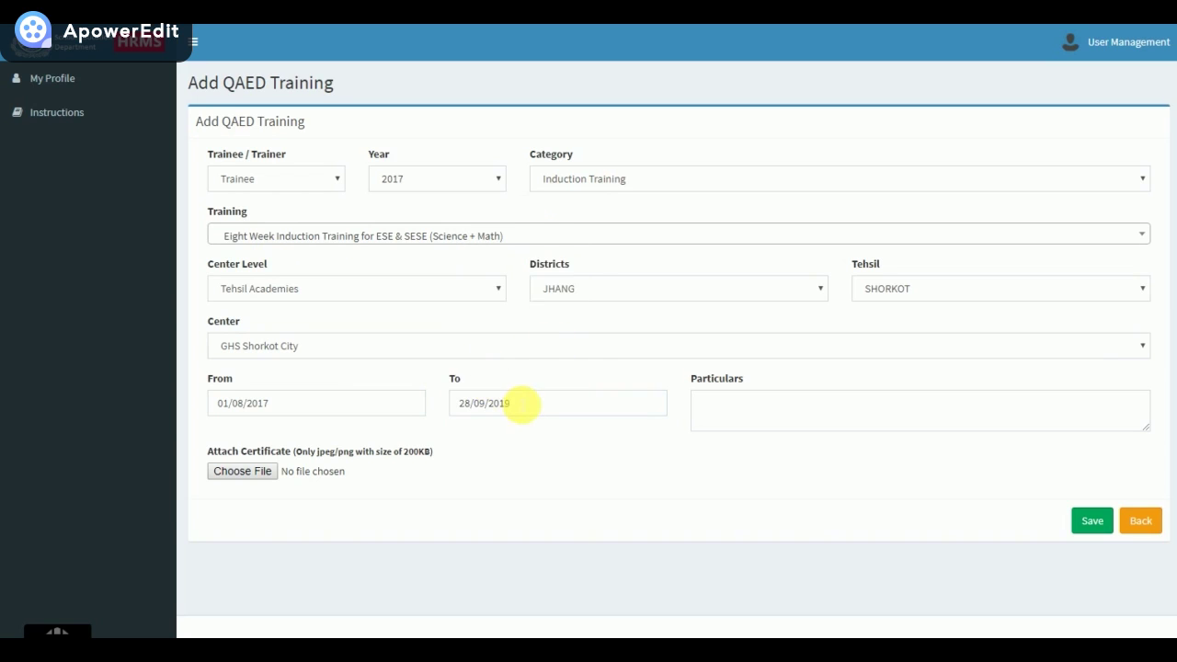
{"action": "left_click", "coordinate": [520, 401]}
{"action": "left_click", "coordinate": [537, 210]}
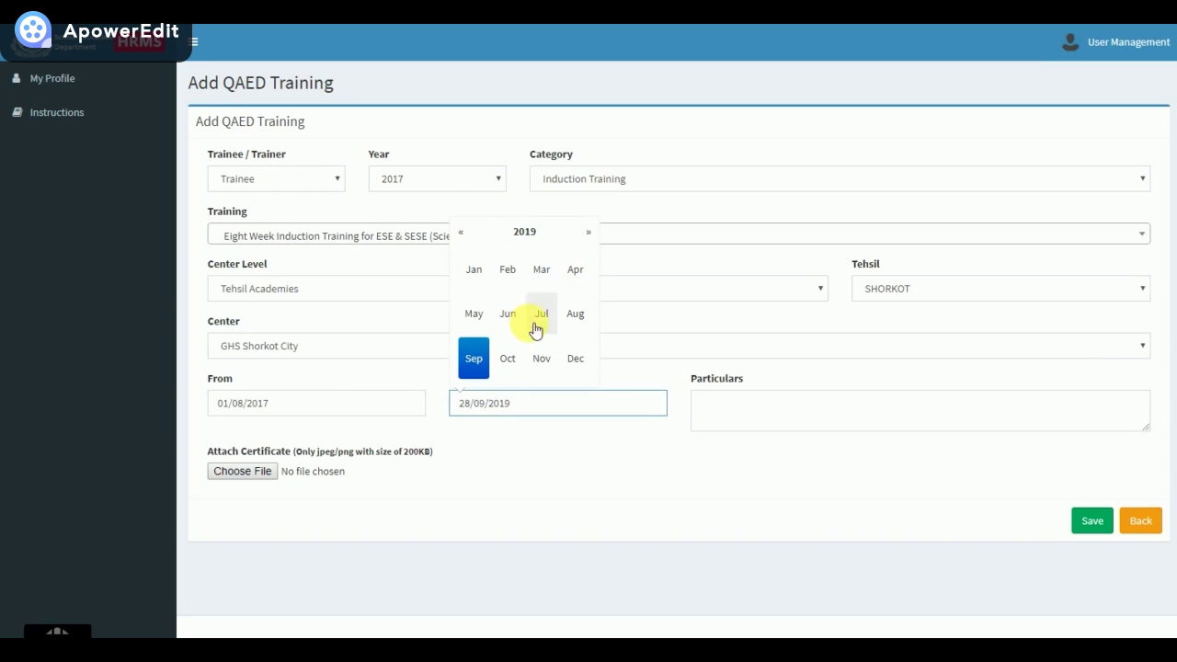
{"action": "left_click", "coordinate": [461, 232]}
{"action": "left_click", "coordinate": [460, 231]}
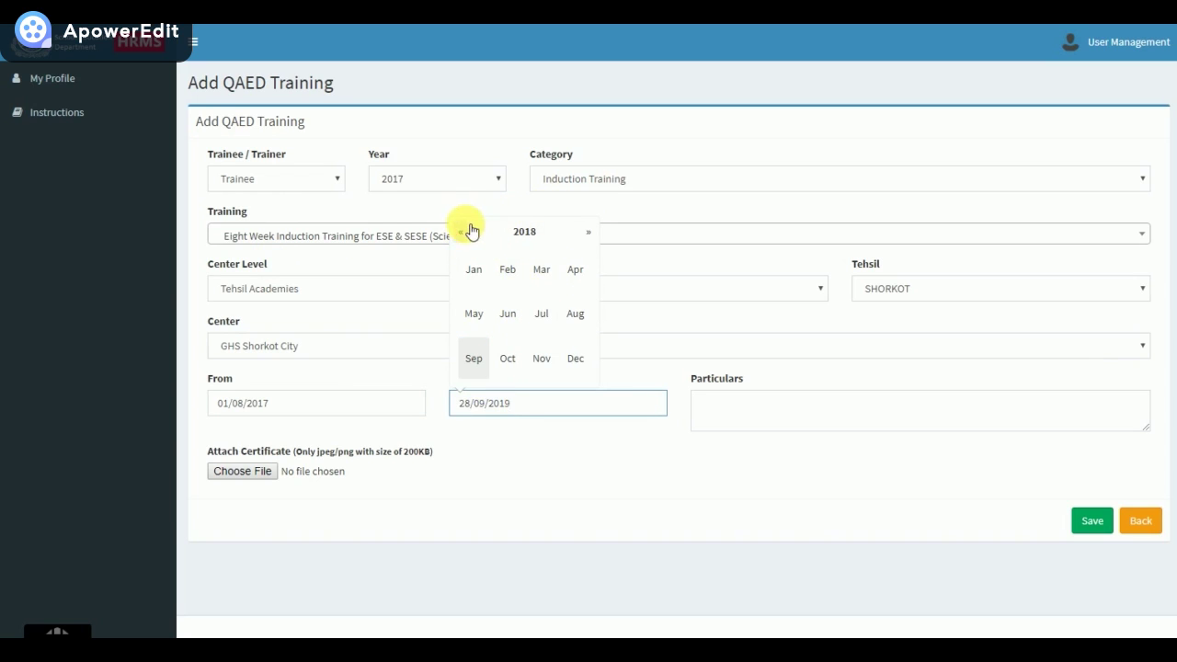
{"action": "left_click", "coordinate": [572, 314]}
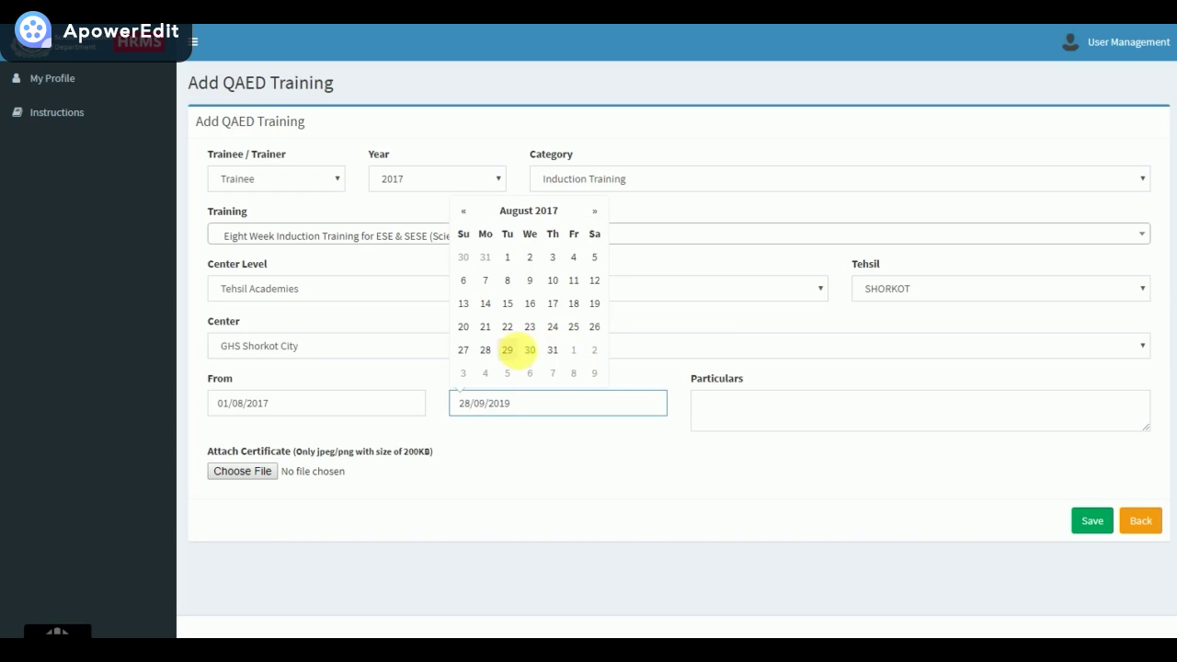
{"action": "left_click", "coordinate": [485, 350]}
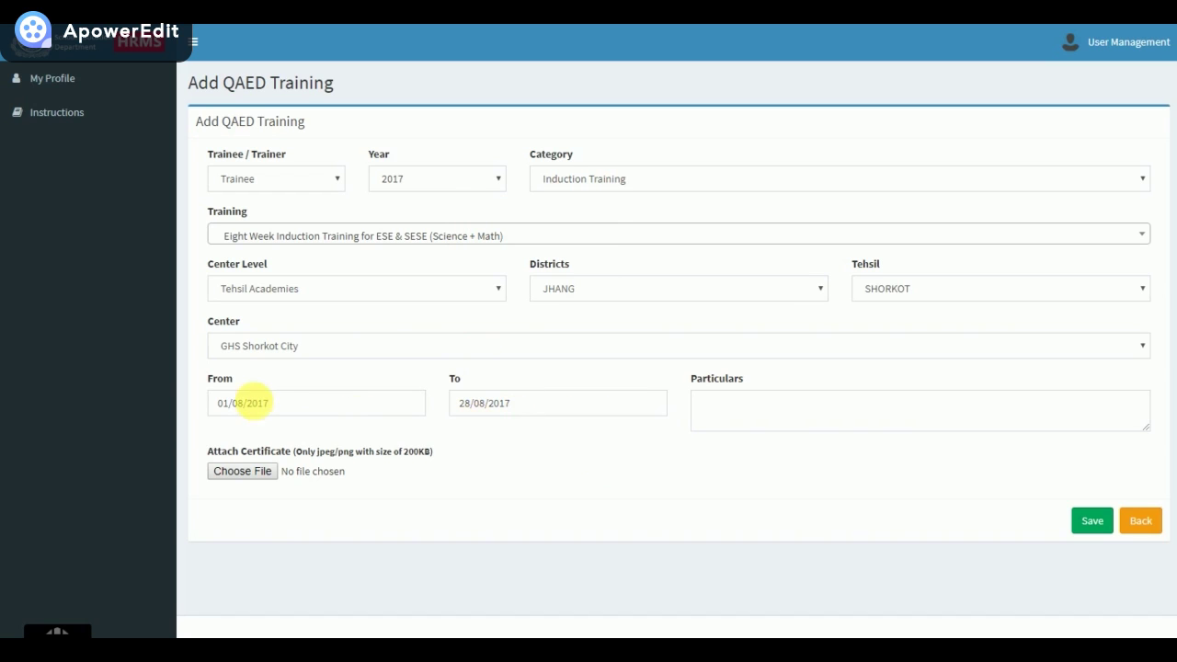
{"action": "left_click", "coordinate": [767, 409]}
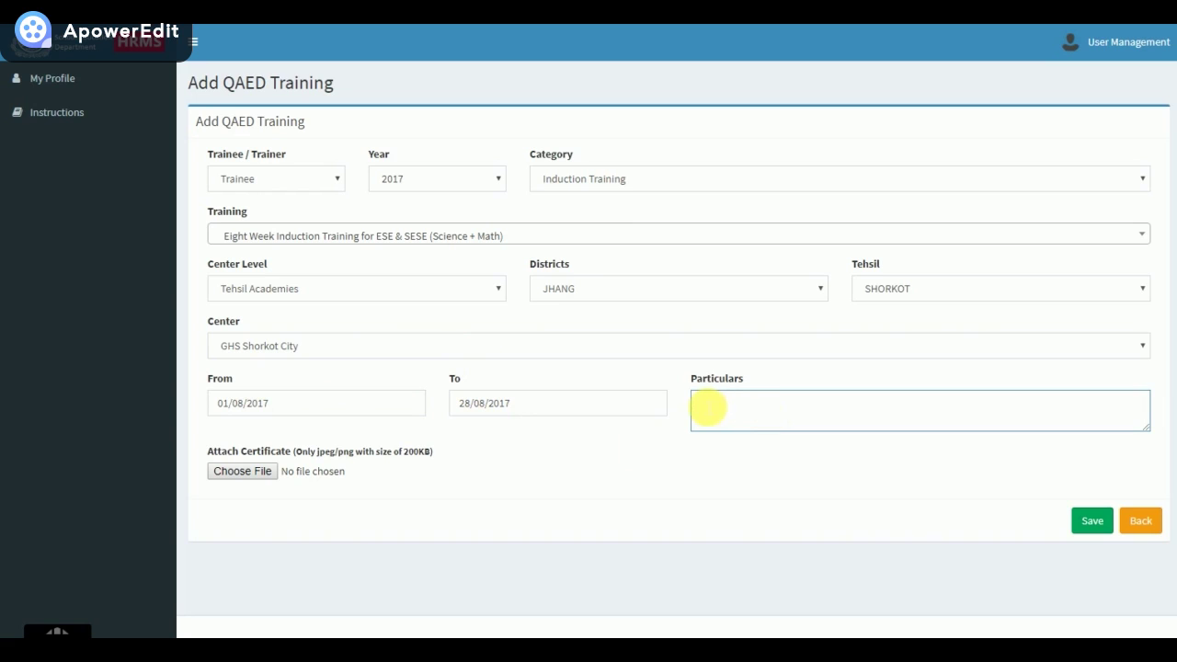
{"action": "left_click_drag", "start_coordinate": [689, 384], "coordinate": [756, 383]}
{"action": "left_click", "coordinate": [752, 421]}
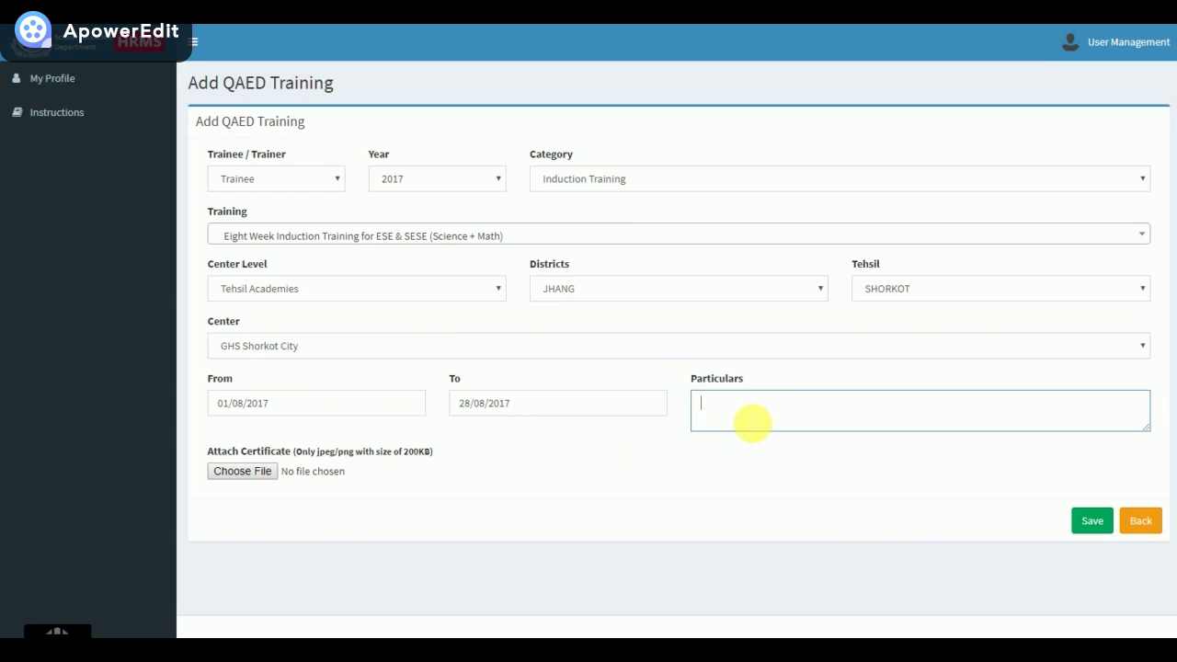
{"action": "left_click", "coordinate": [232, 474]}
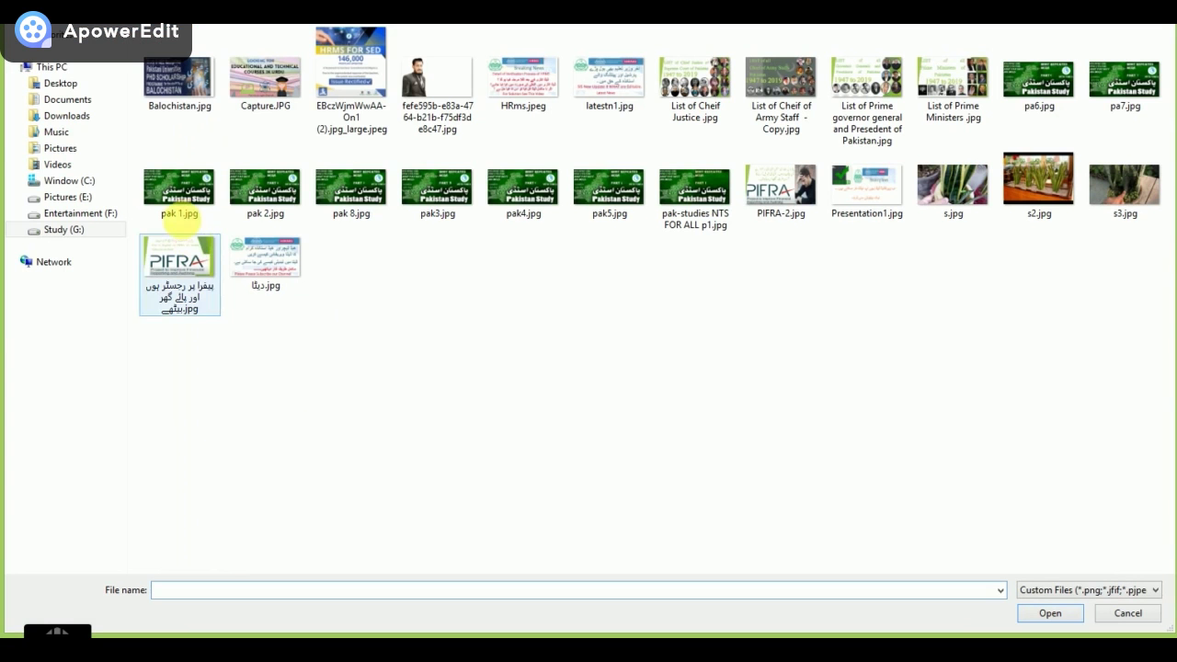
{"action": "left_click", "coordinate": [70, 83]}
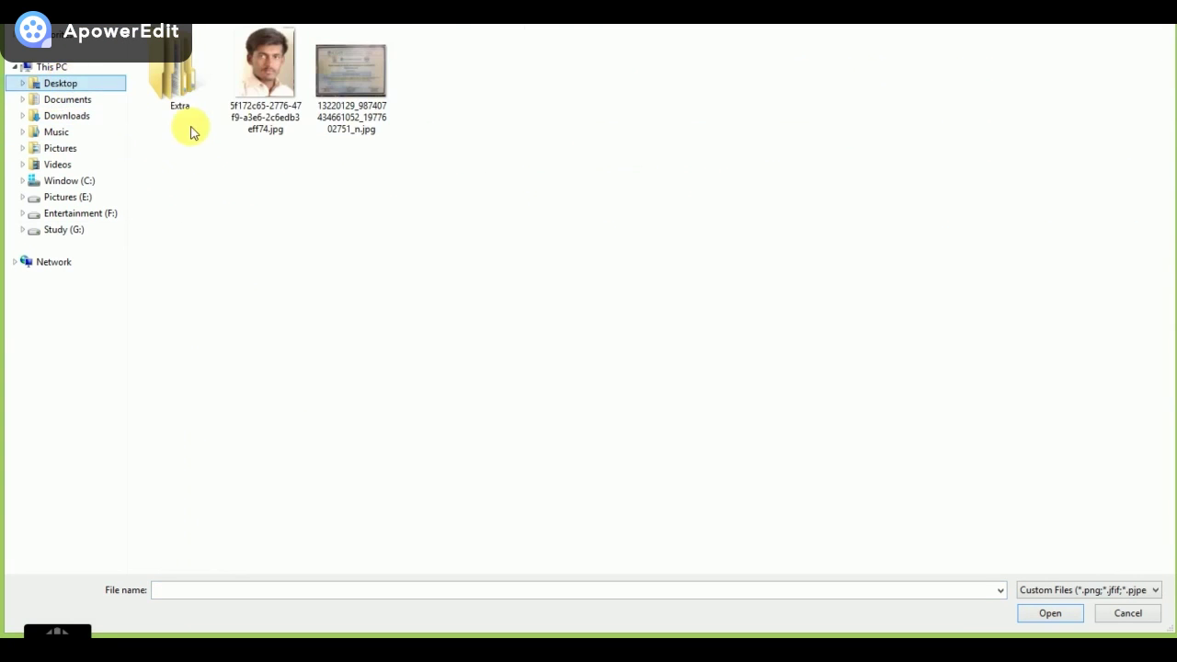
{"action": "double_click", "coordinate": [338, 74]}
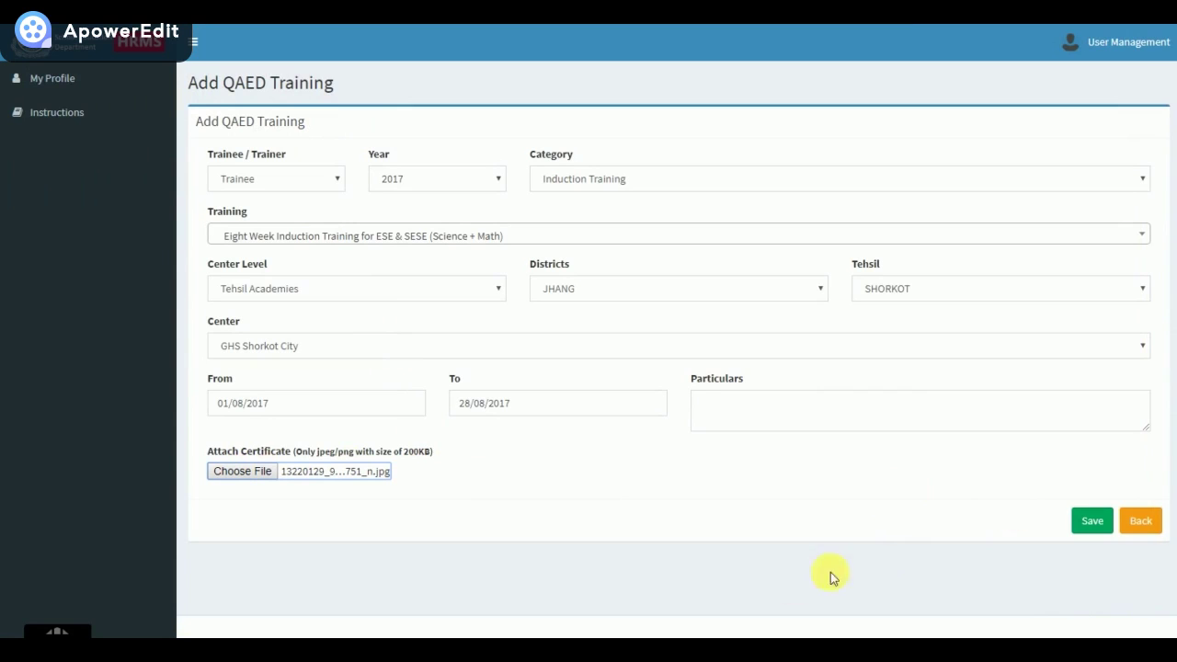
{"action": "left_click", "coordinate": [1096, 535]}
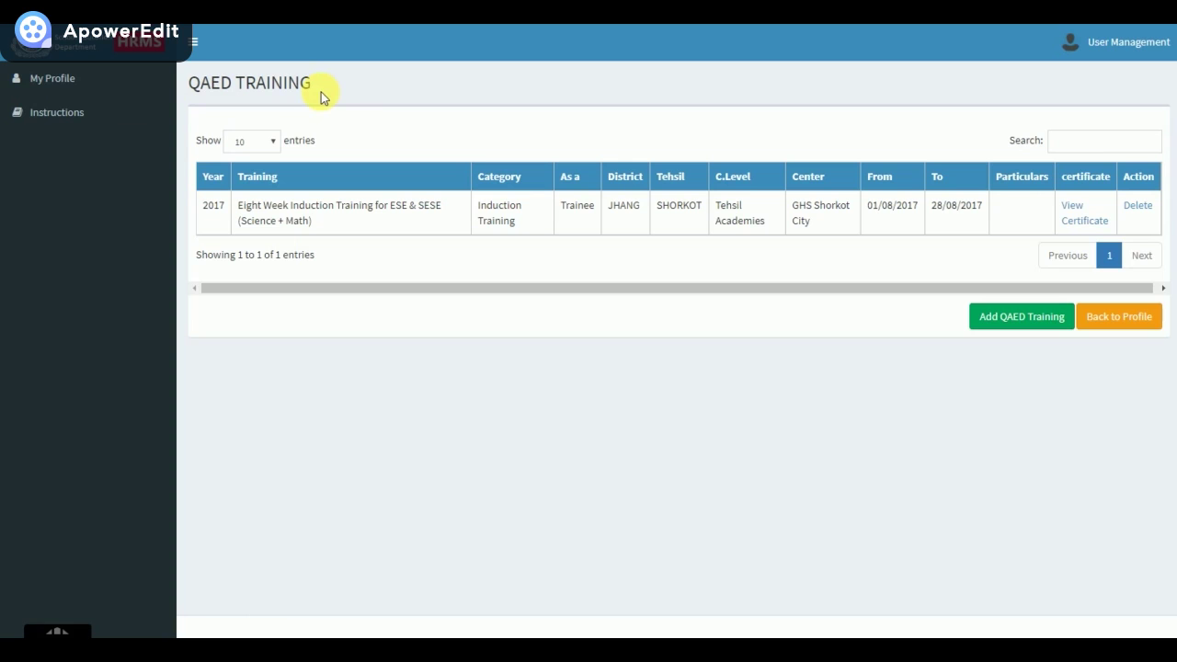
{"action": "triple_click", "coordinate": [189, 92]}
{"action": "left_click_drag", "start_coordinate": [190, 92], "coordinate": [332, 92]}
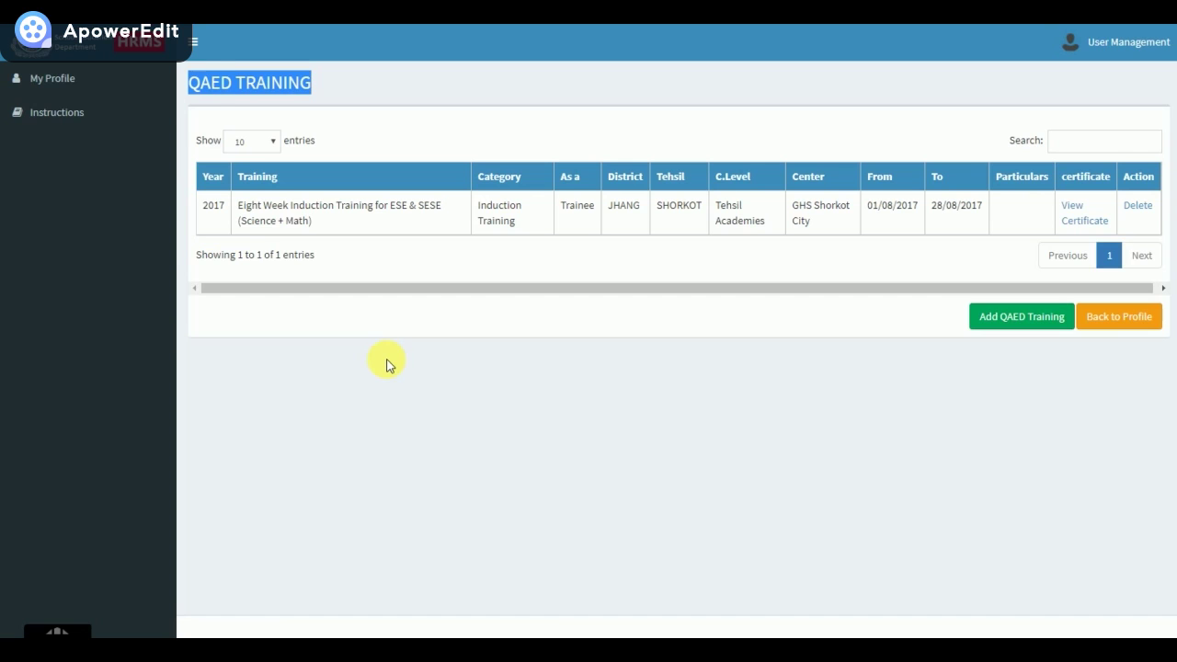
{"action": "left_click", "coordinate": [187, 81]}
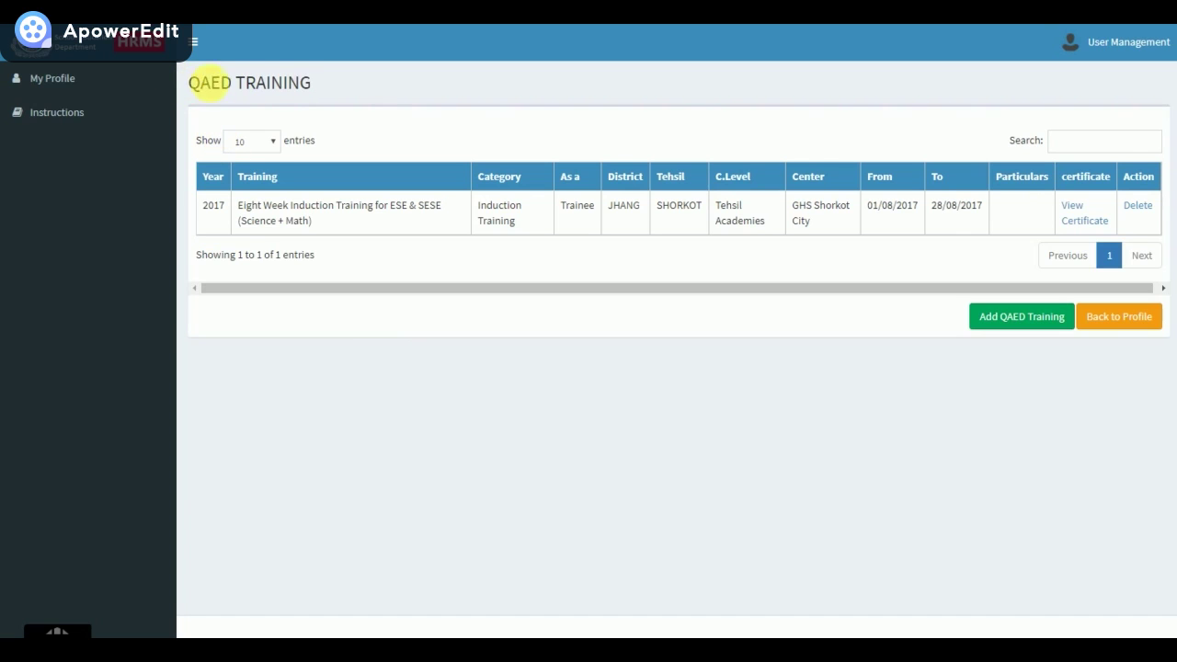
{"action": "left_click_drag", "start_coordinate": [210, 83], "coordinate": [362, 98]}
{"action": "left_click", "coordinate": [368, 97]}
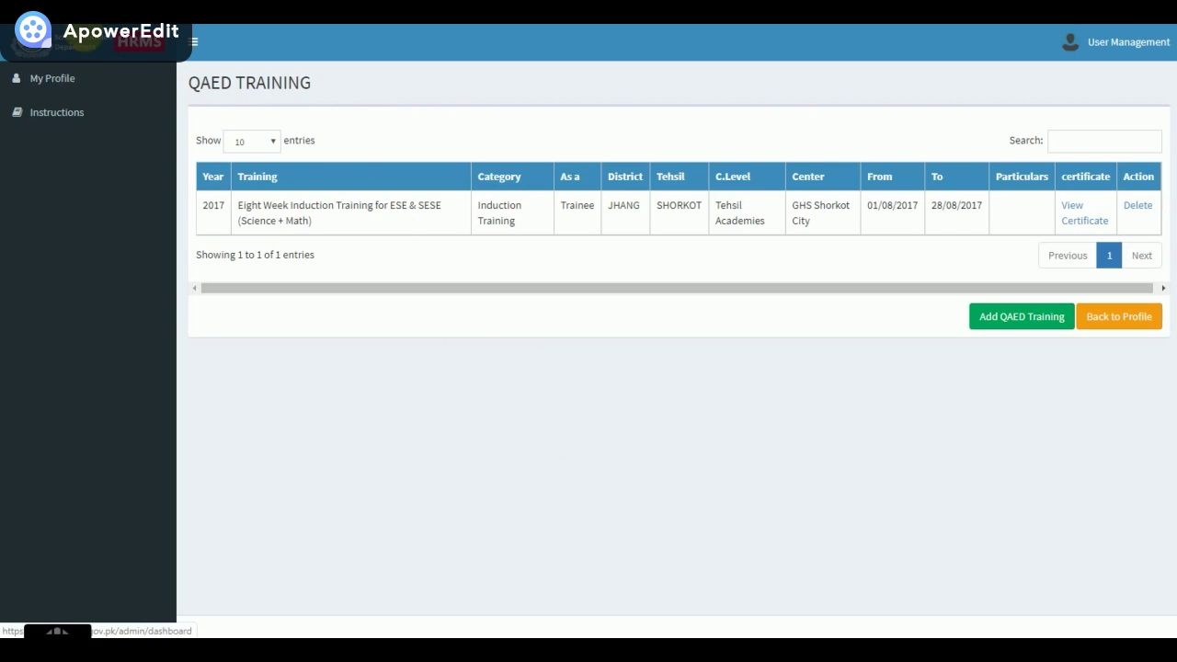
{"action": "left_click_drag", "start_coordinate": [201, 84], "coordinate": [406, 107]}
{"action": "left_click", "coordinate": [831, 408]}
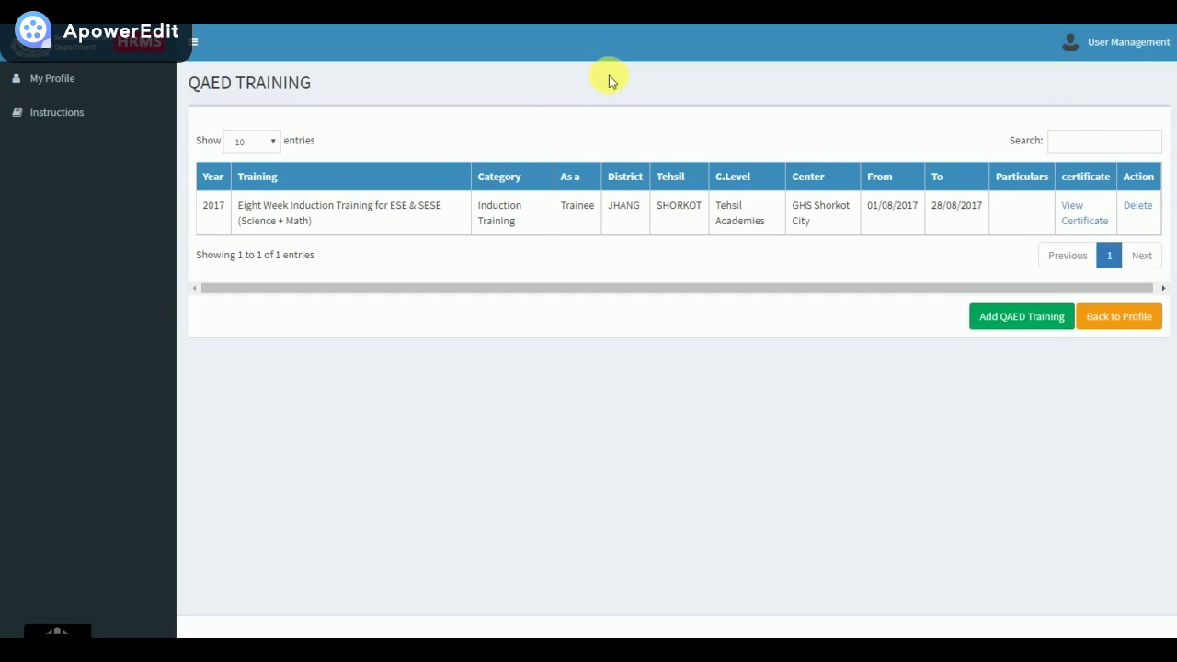
{"action": "left_click", "coordinate": [1073, 51]}
{"action": "left_click", "coordinate": [1067, 241]}
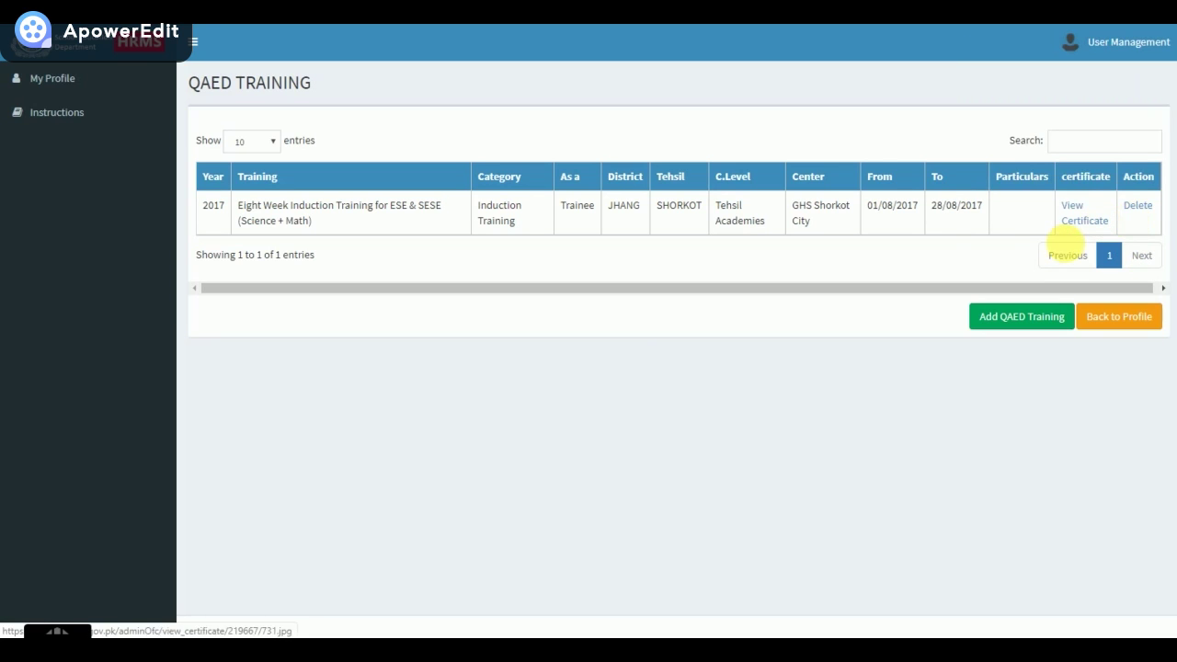